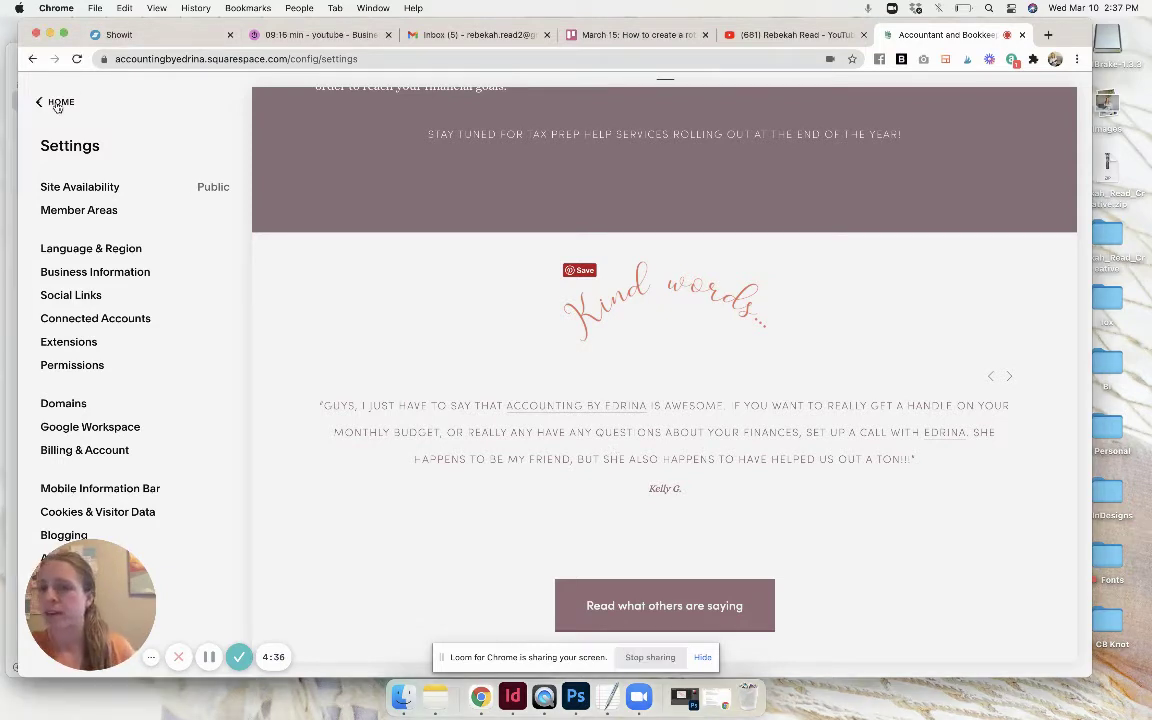
Step: Leave Settings through the HOME back link to reach the site's main menu
click(45, 101)
mouse_move(339, 270)
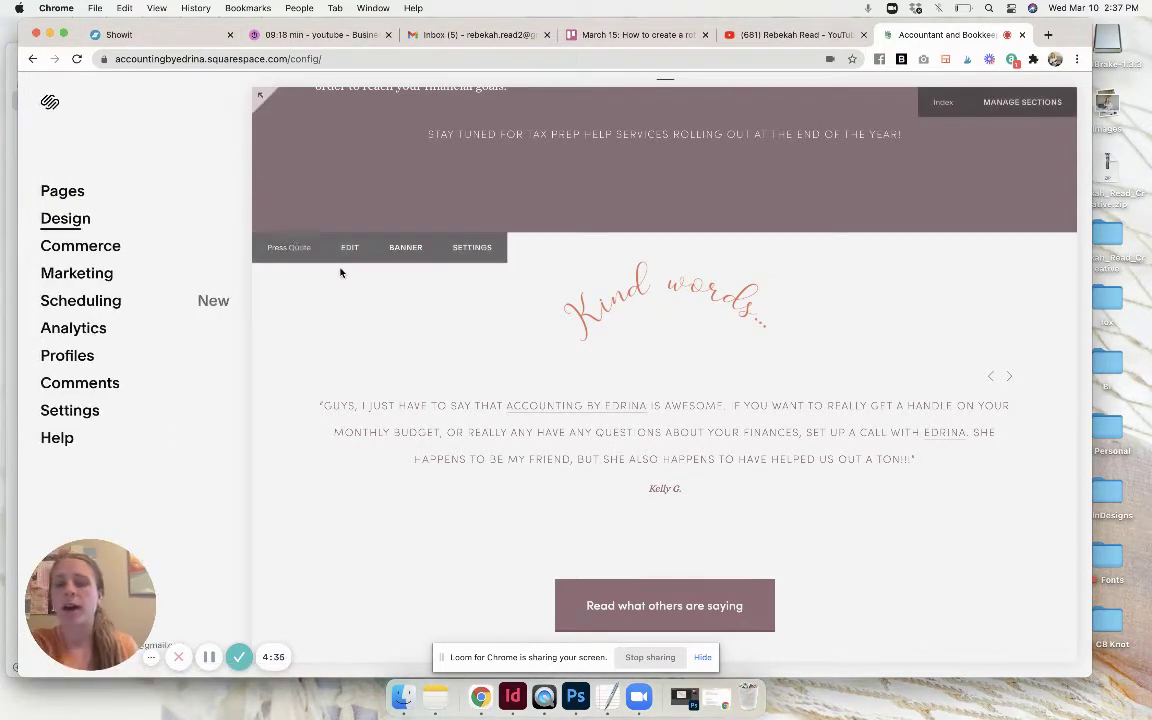
Step: In Pages, expand Home's sections and open the Press Quote section for editing
click(86, 193)
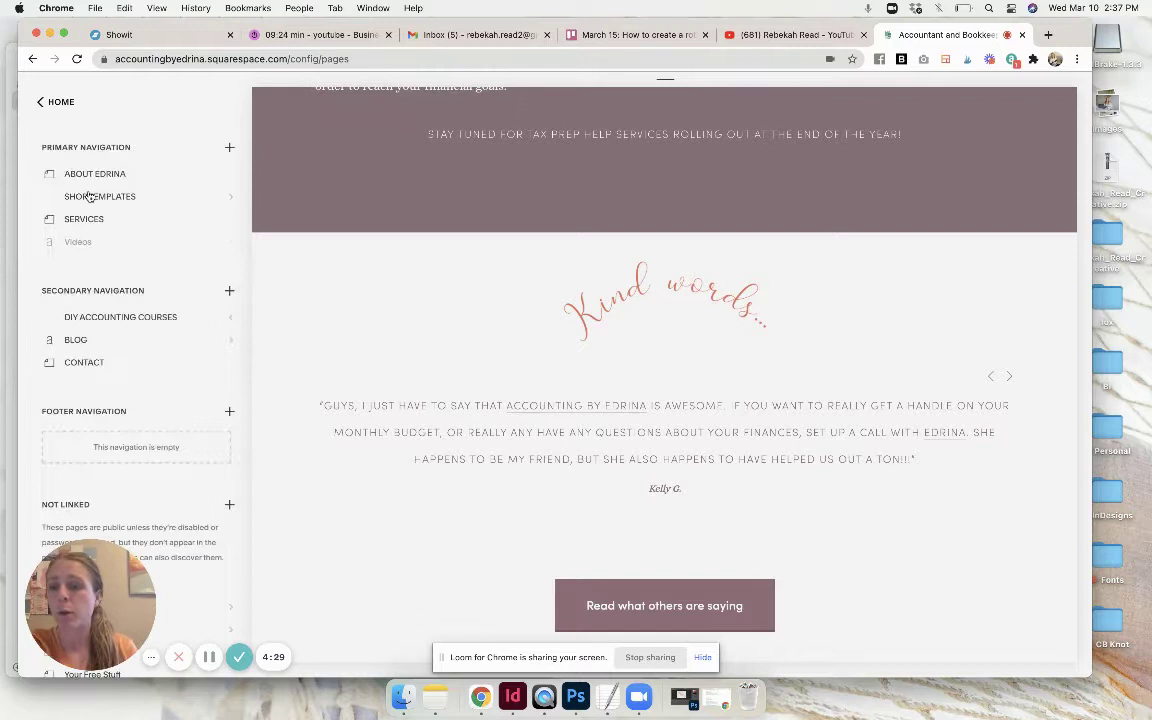
scroll(169, 356, down, 10)
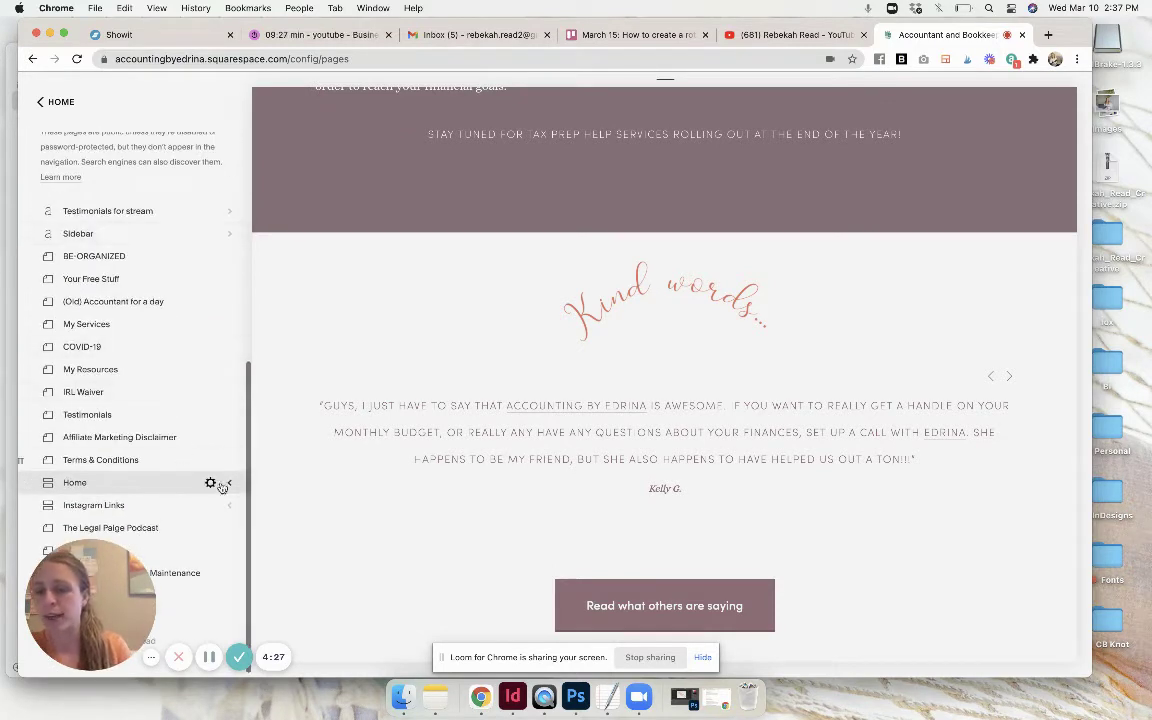
click(228, 487)
scroll(128, 520, down, 2)
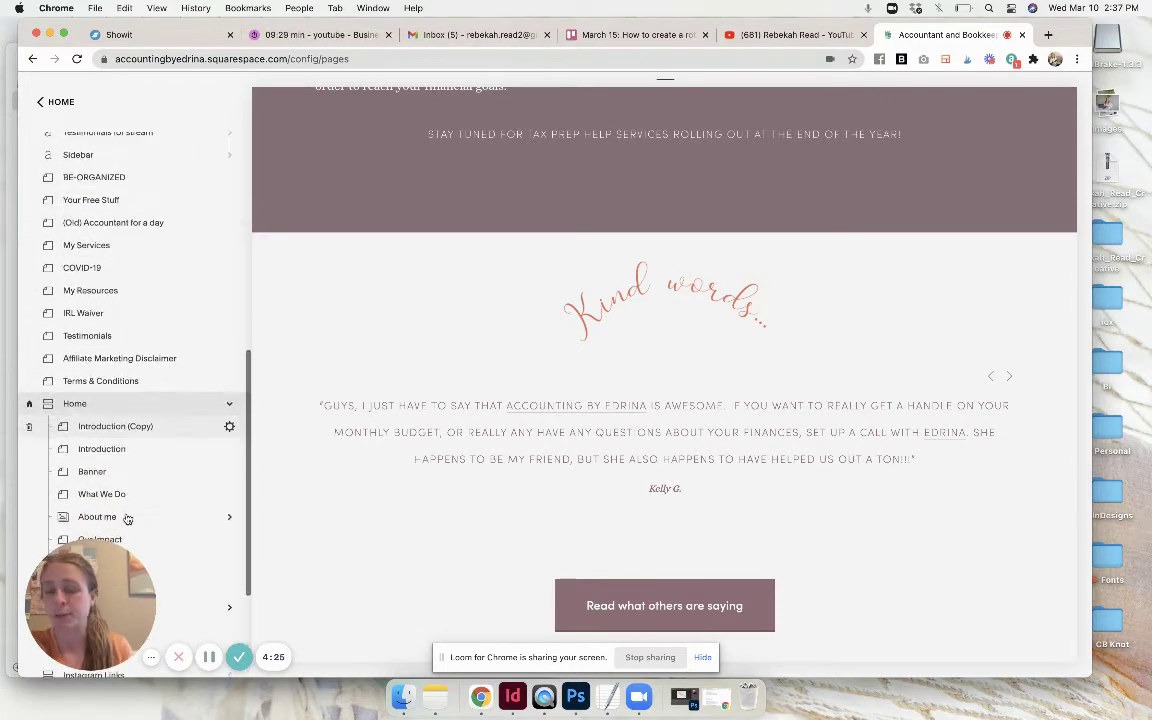
scroll(363, 400, down, 2)
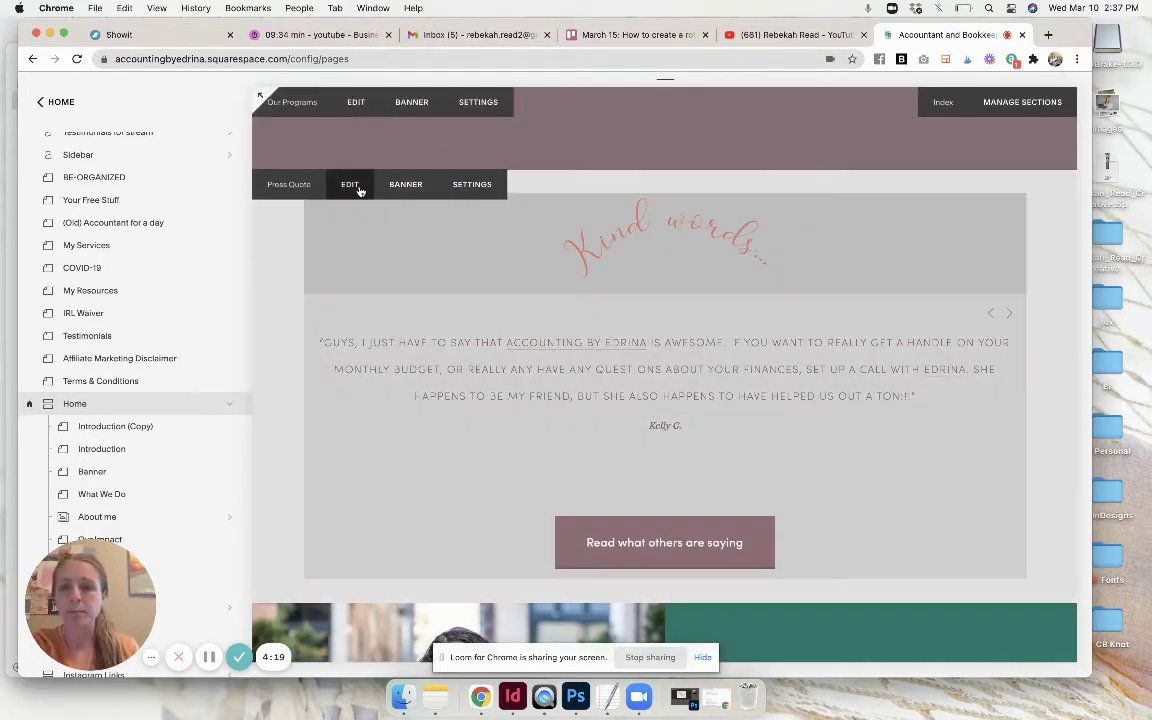
scroll(181, 398, down, 4)
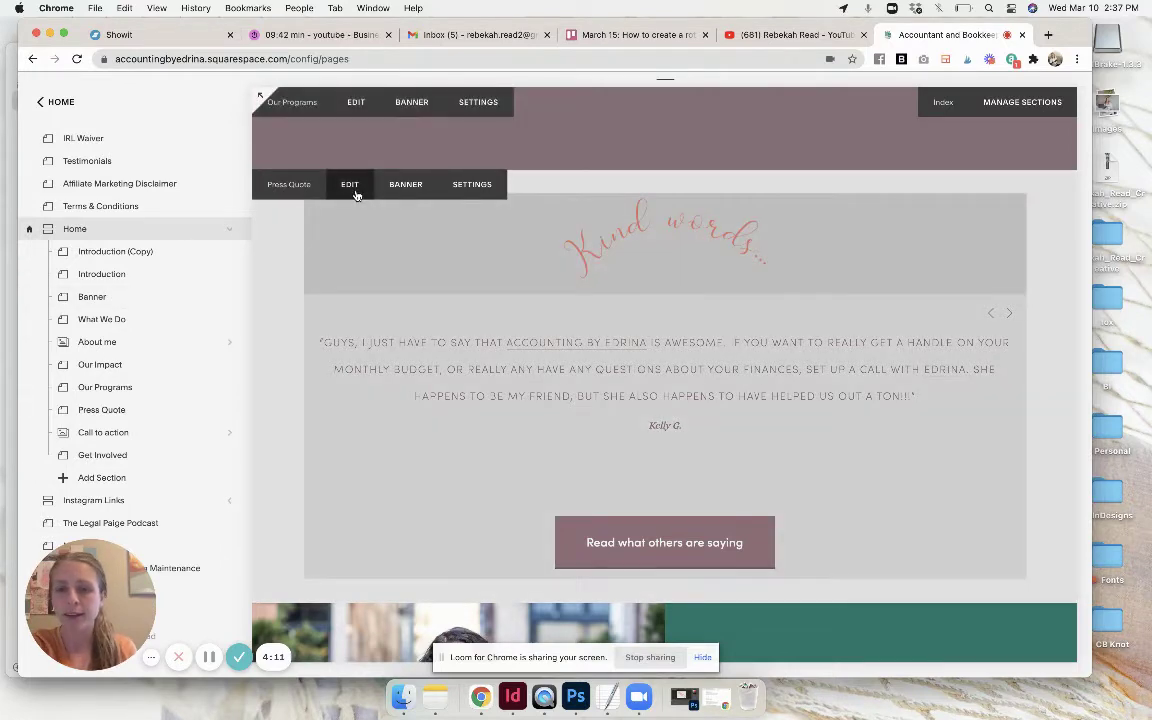
click(350, 185)
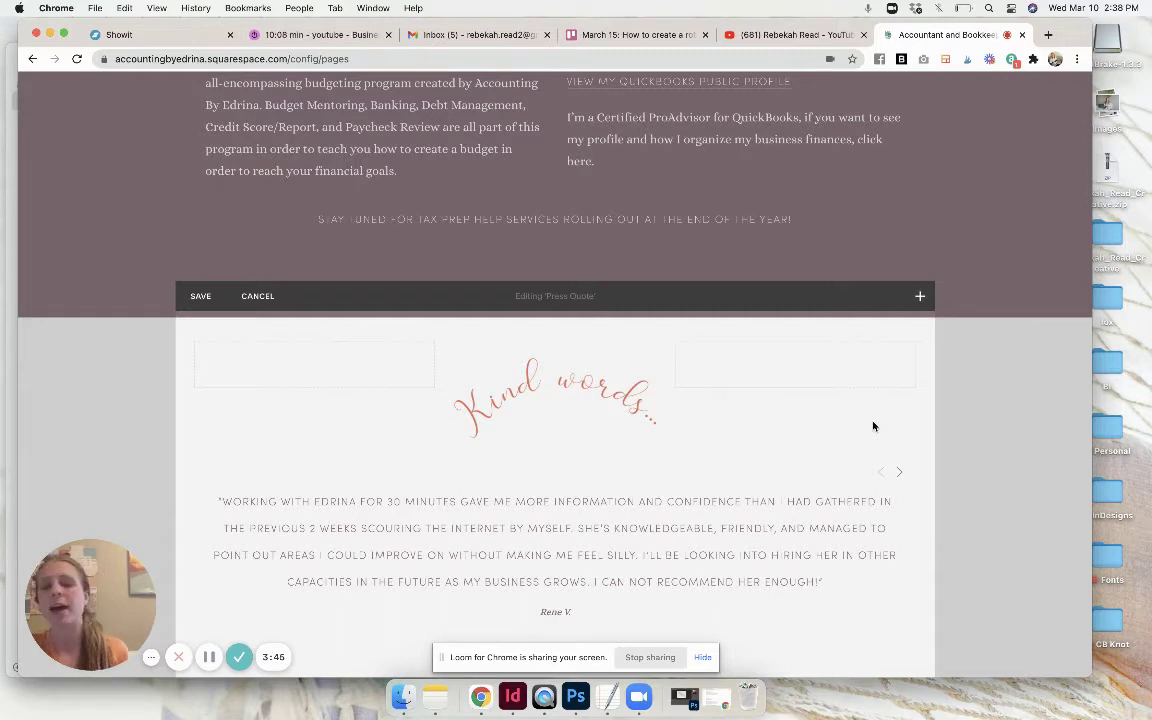
scroll(272, 362, down, 3)
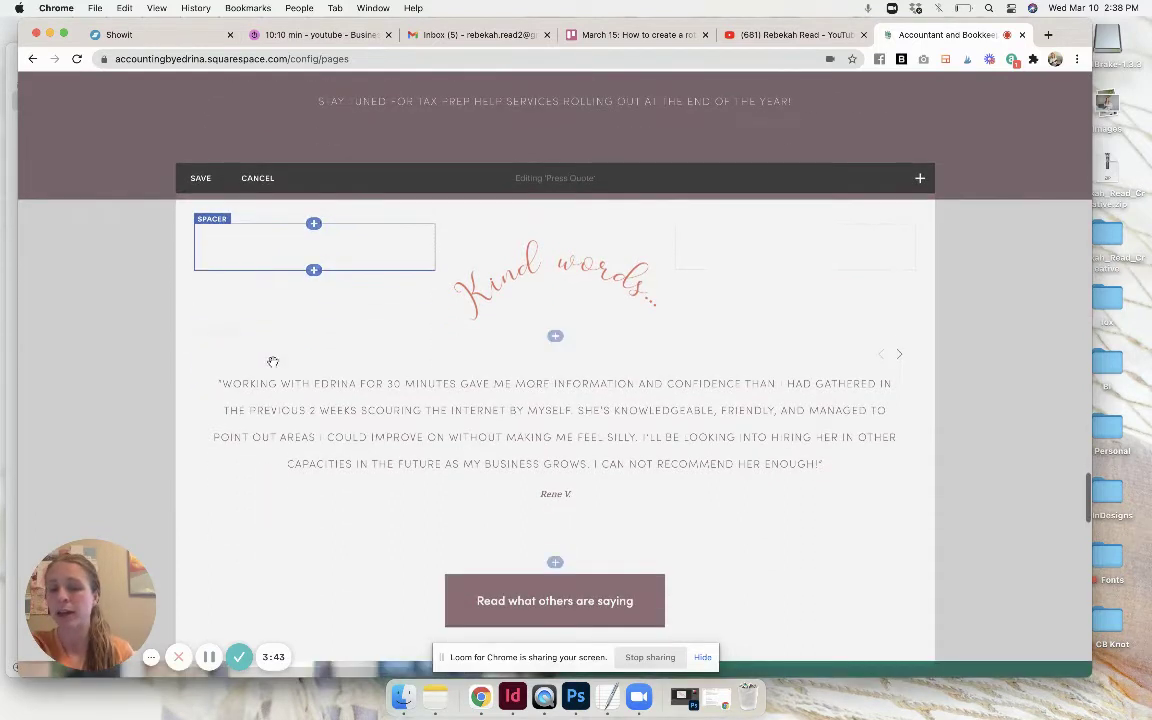
mouse_move(553, 356)
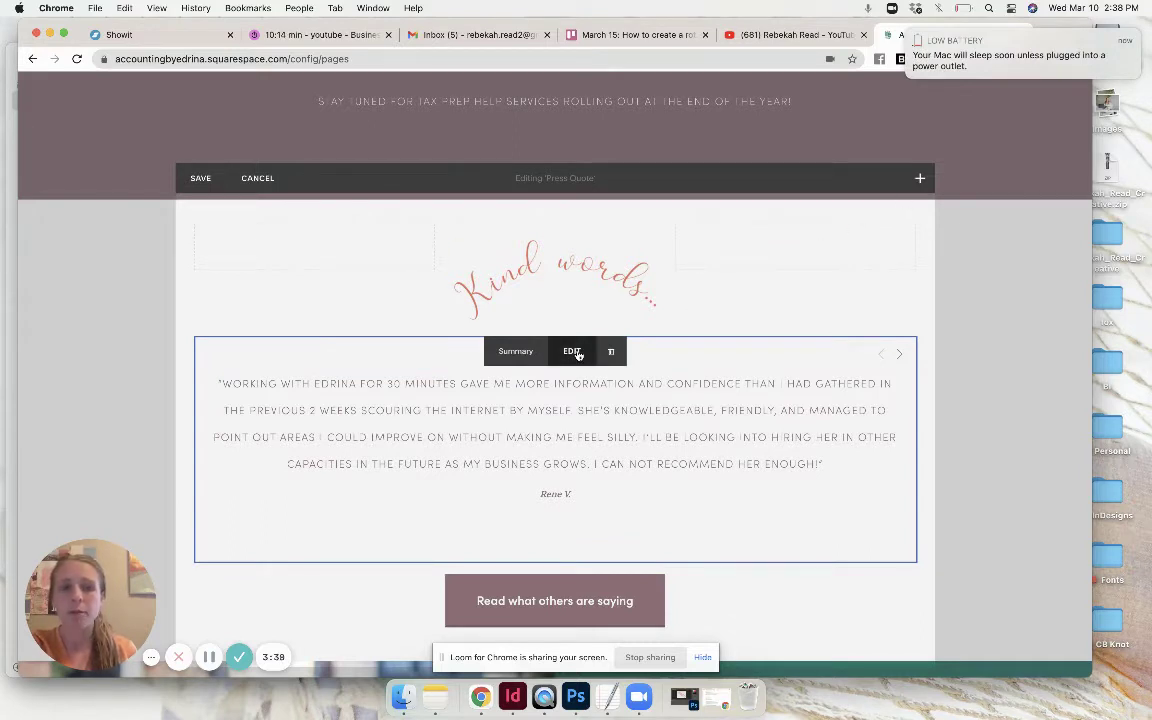
click(572, 352)
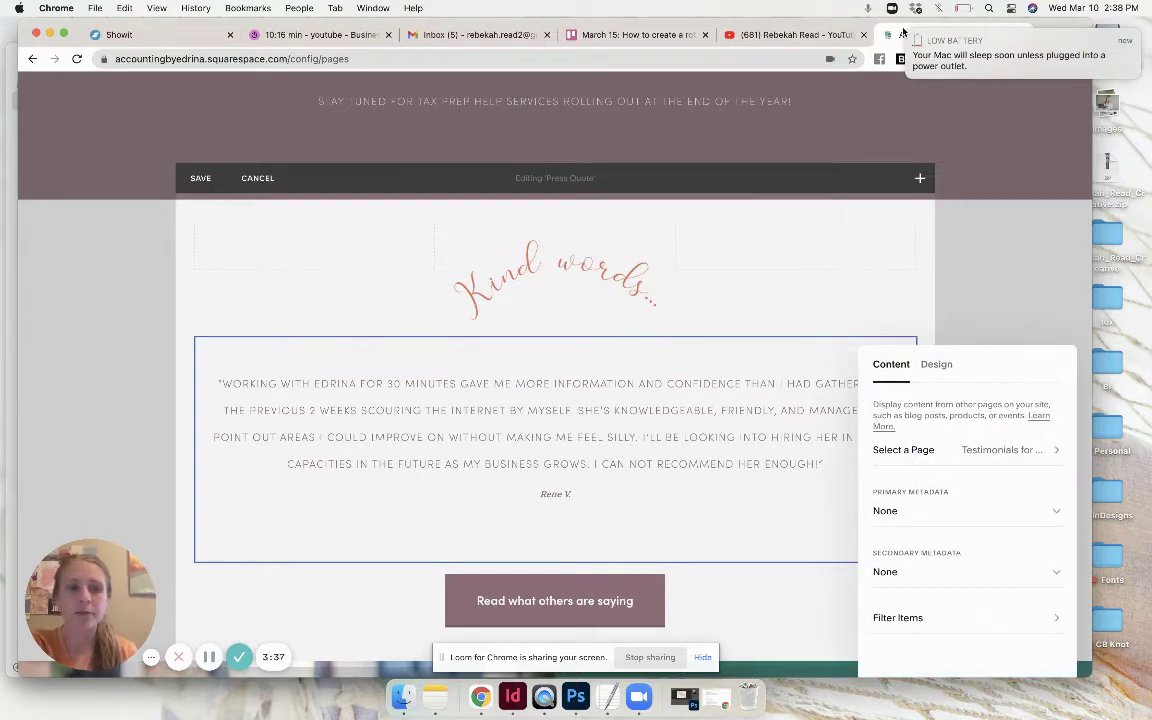
click(937, 367)
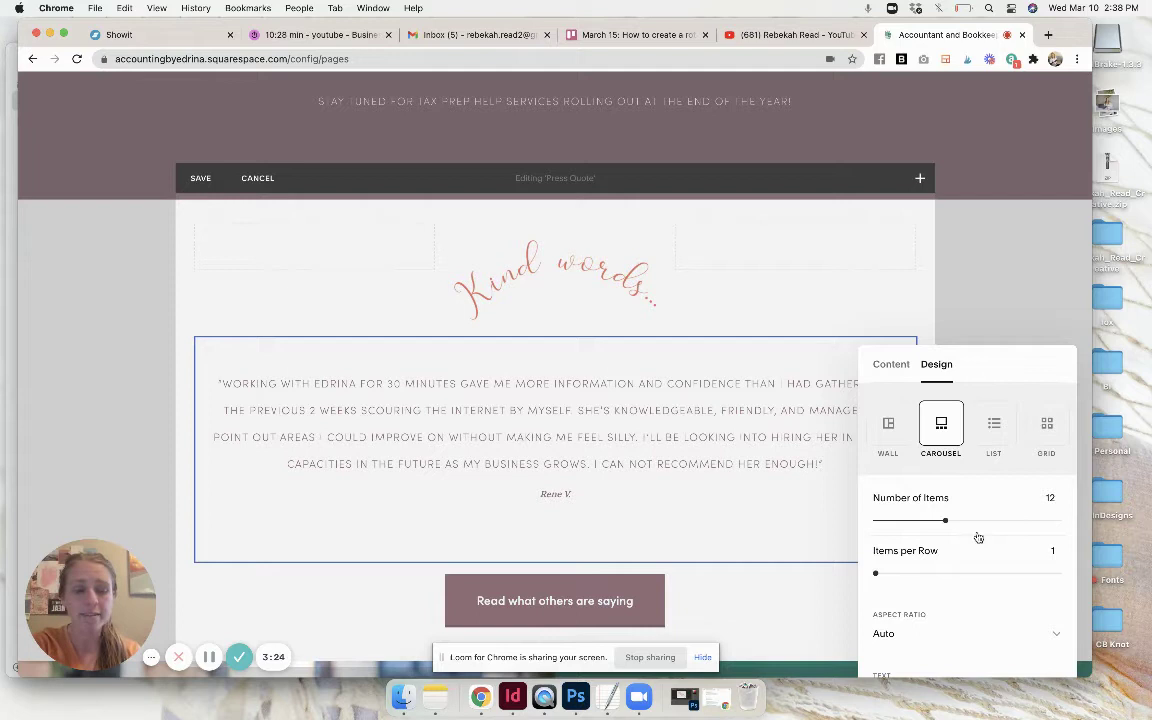
scroll(950, 566, down, 1)
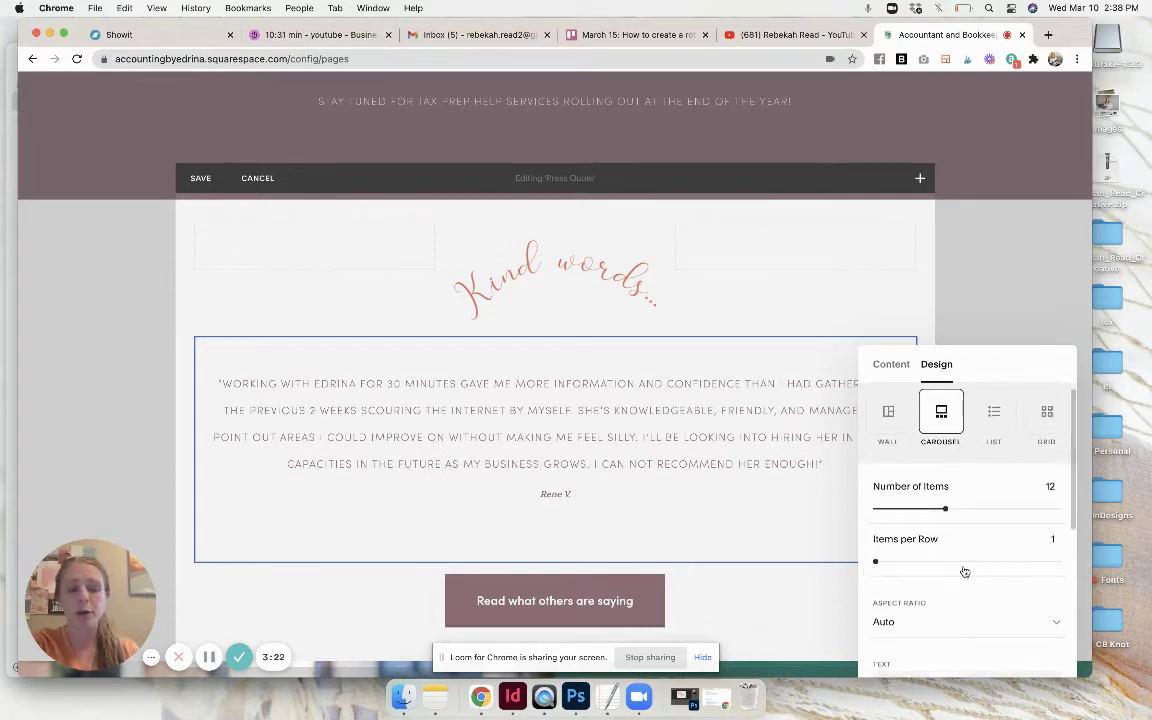
scroll(964, 571, down, 3)
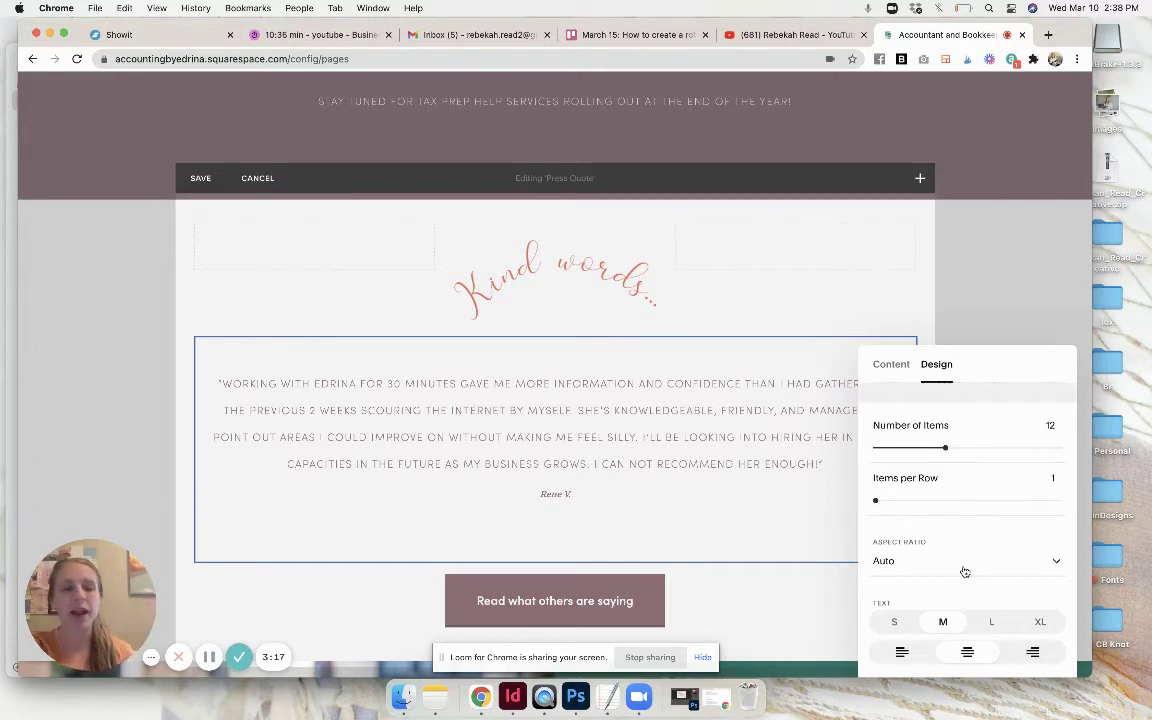
click(766, 275)
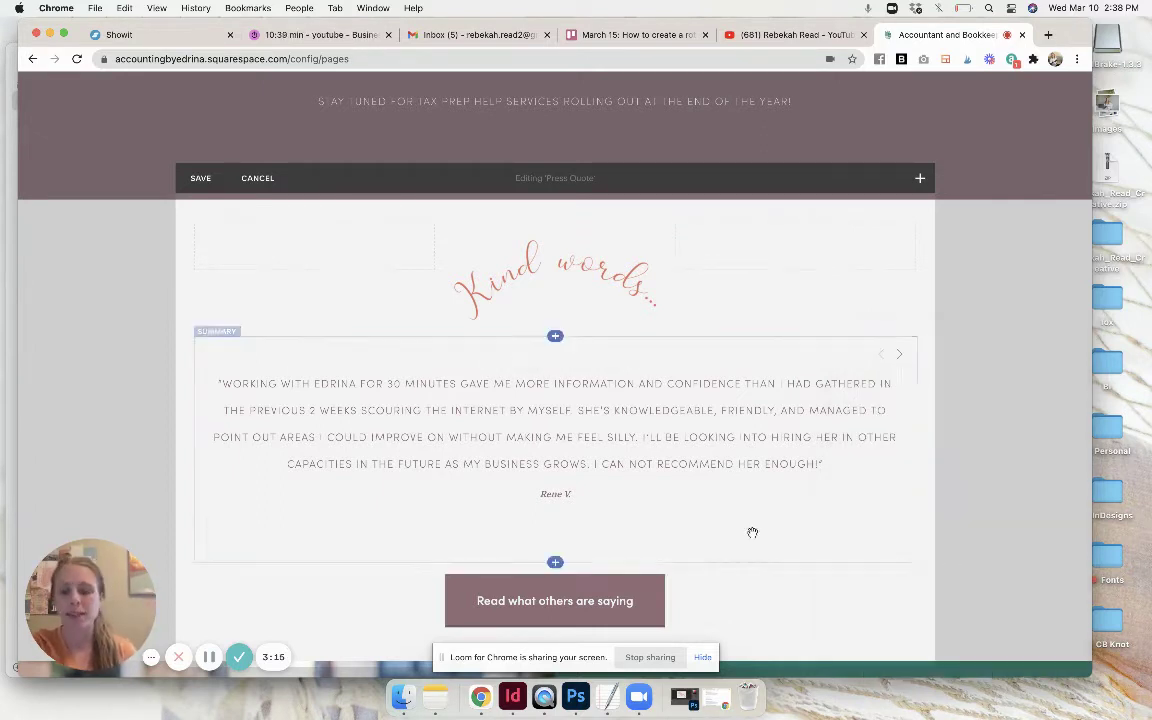
Step: Cancel section editing and open the Not Linked 'Testimonials for stream' blog
click(257, 178)
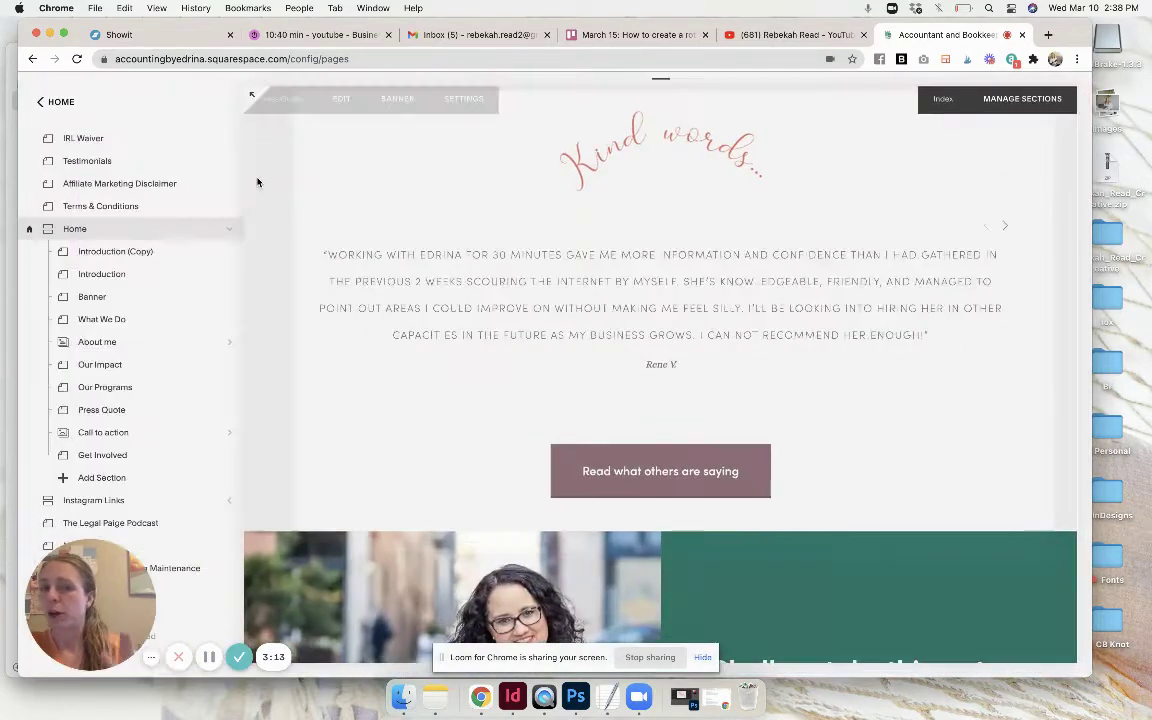
scroll(100, 255, up, 5)
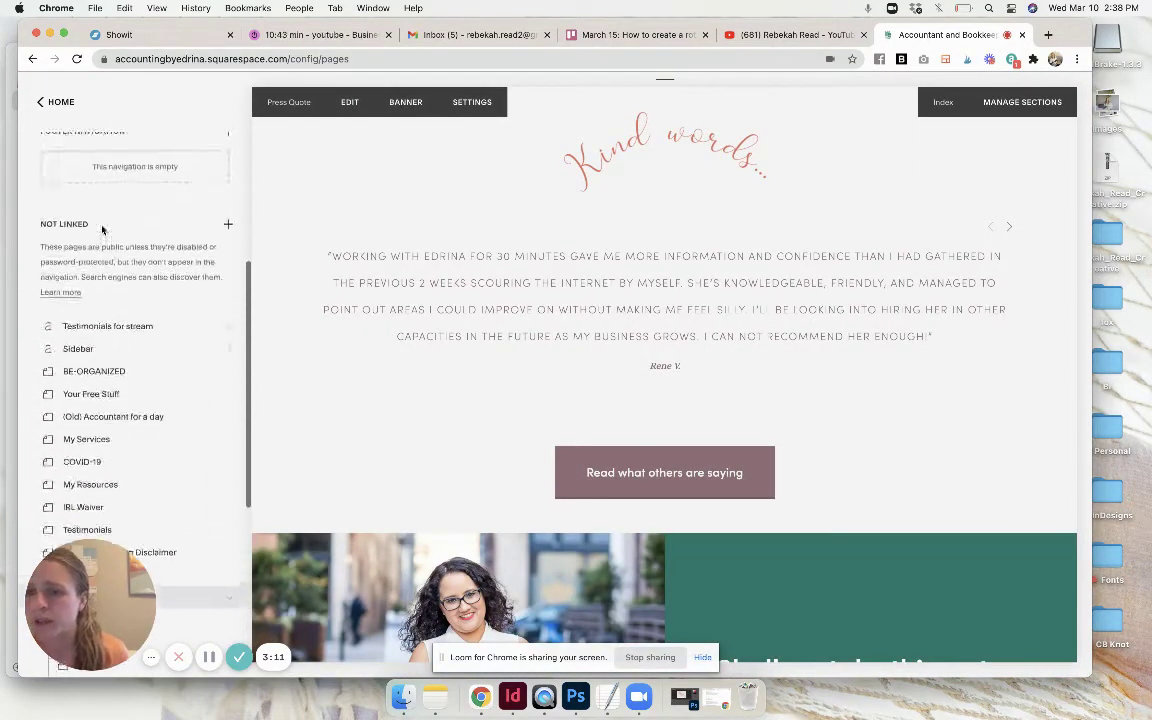
click(228, 238)
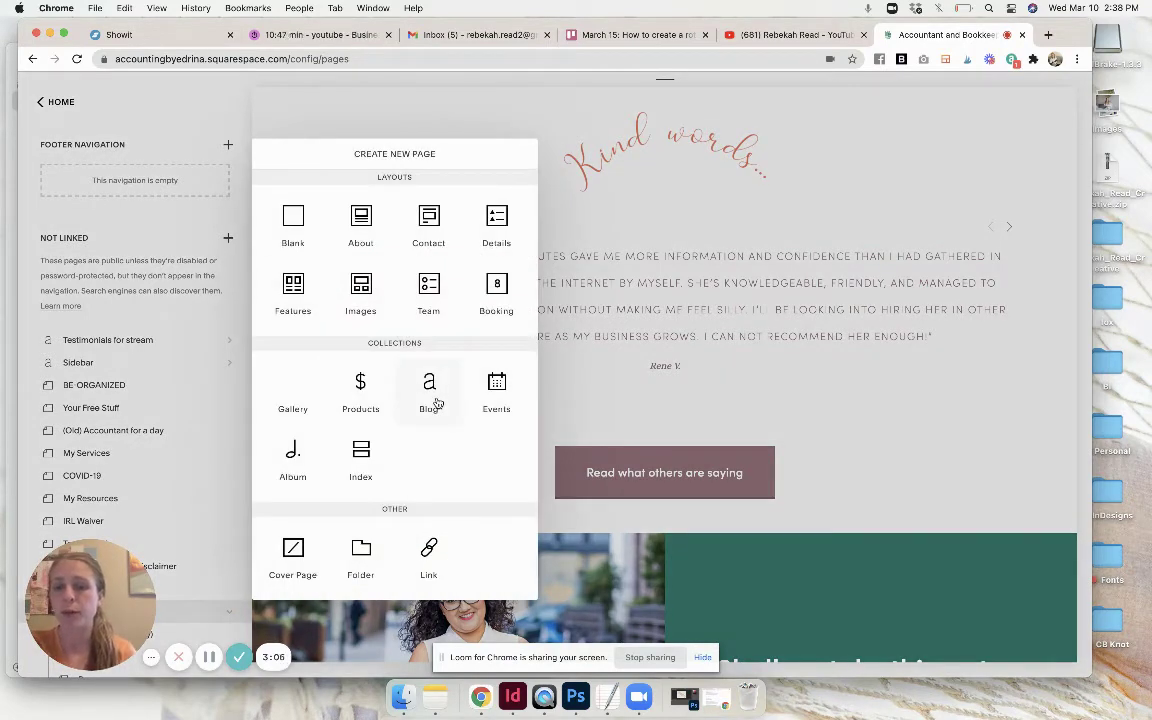
click(132, 220)
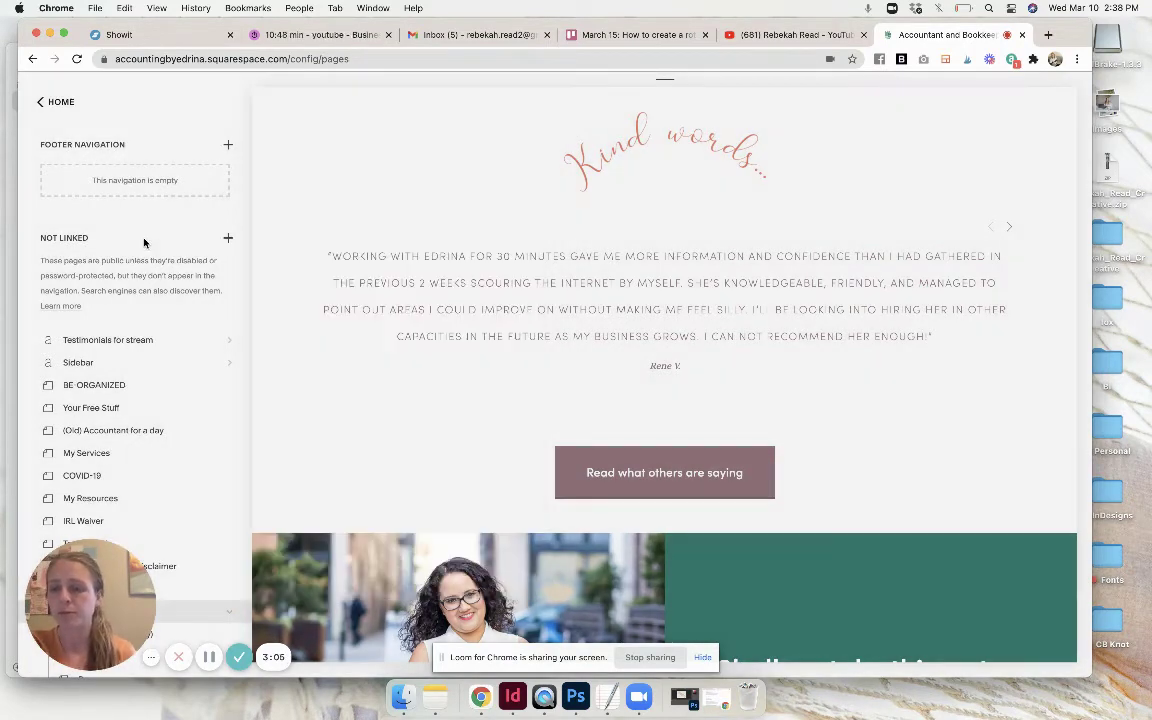
click(110, 345)
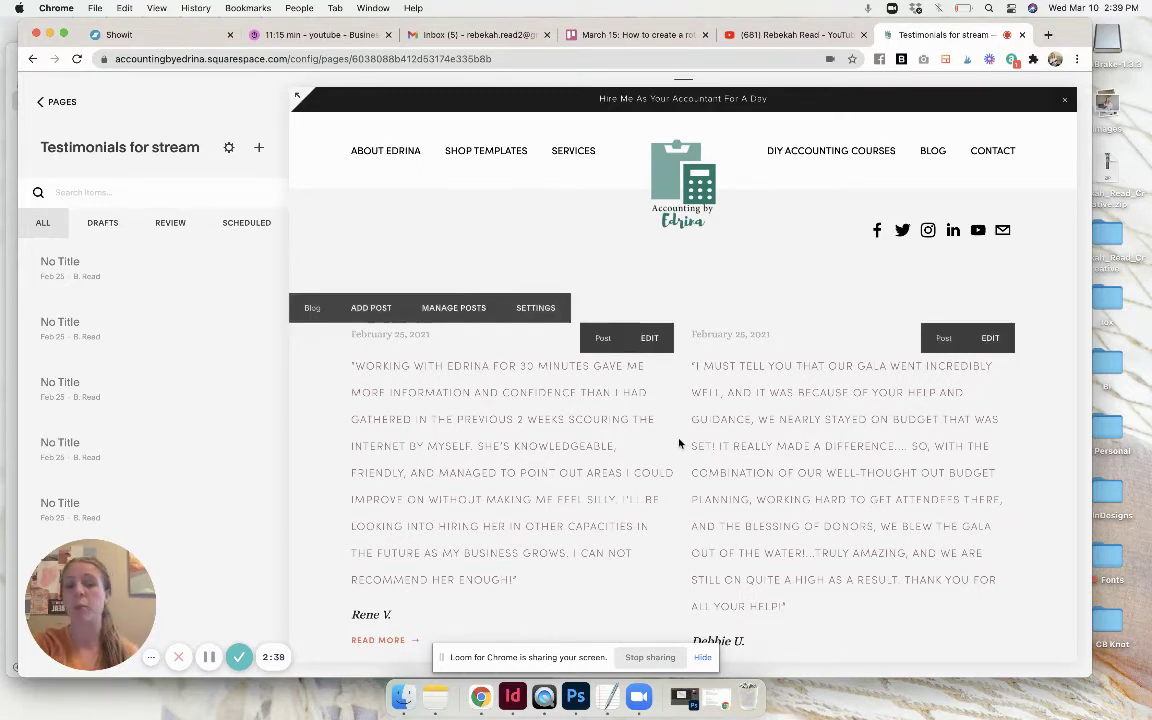
Step: Open the first 'No Title' testimonial post in the Edit Post window
mouse_move(251, 259)
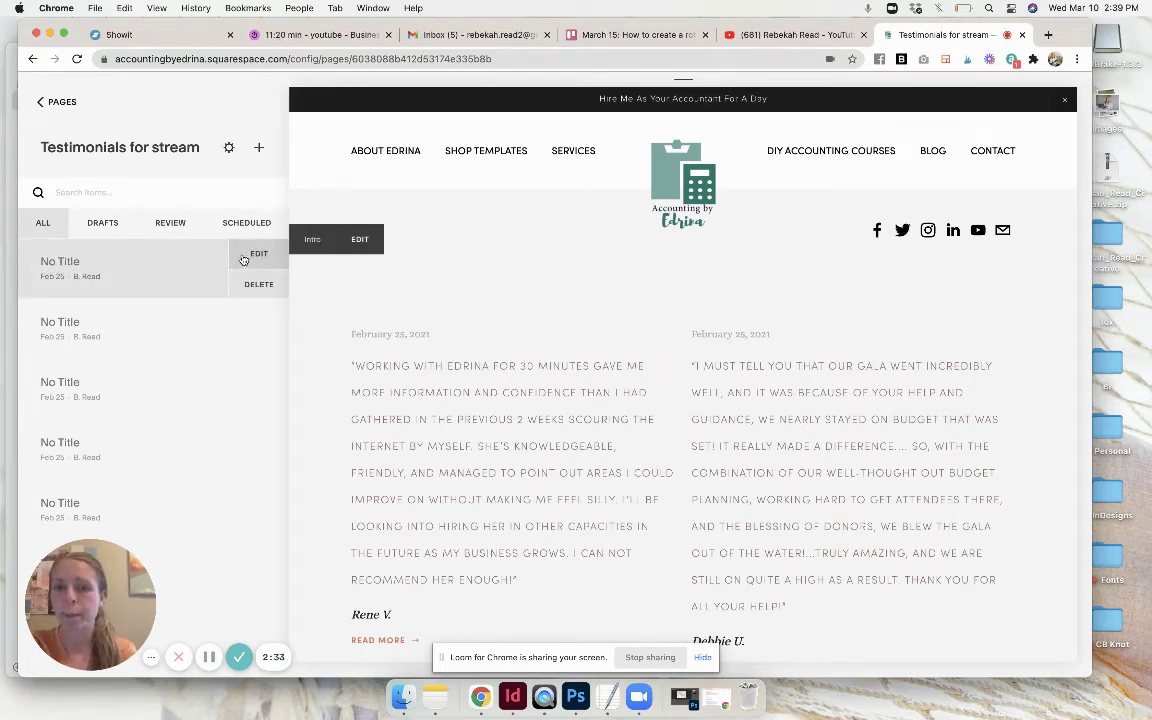
click(243, 257)
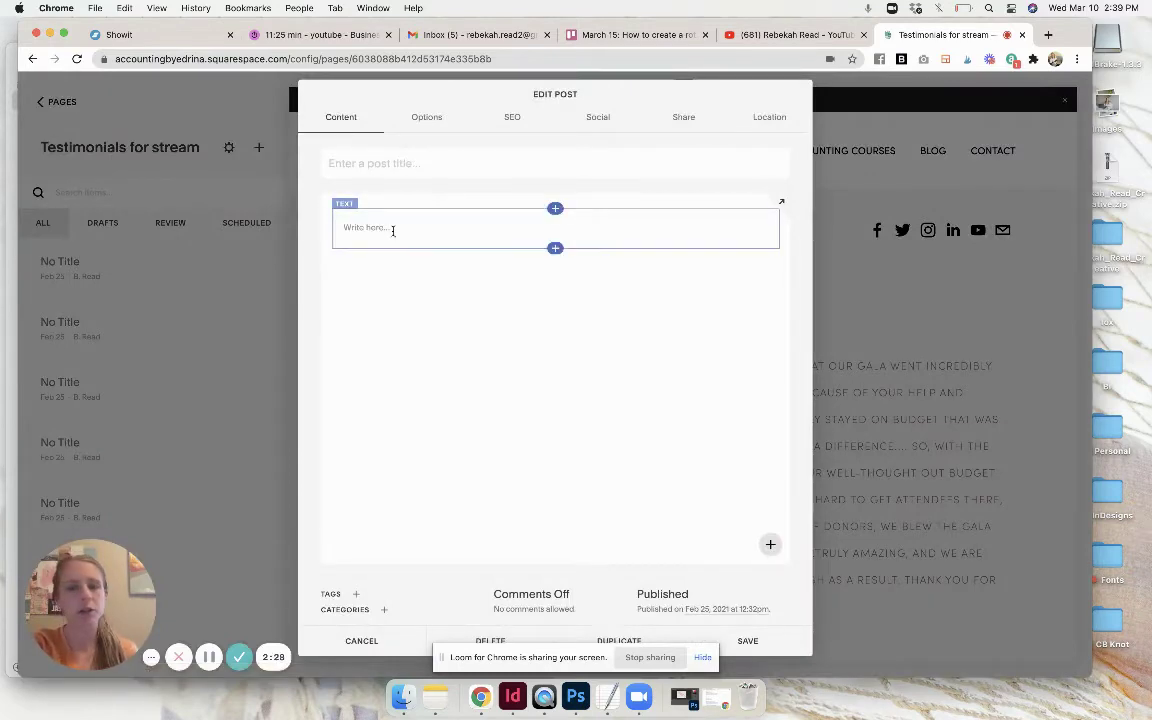
Step: Inspect the post's excerpt in Options, checking its H3 style without changing it
click(427, 118)
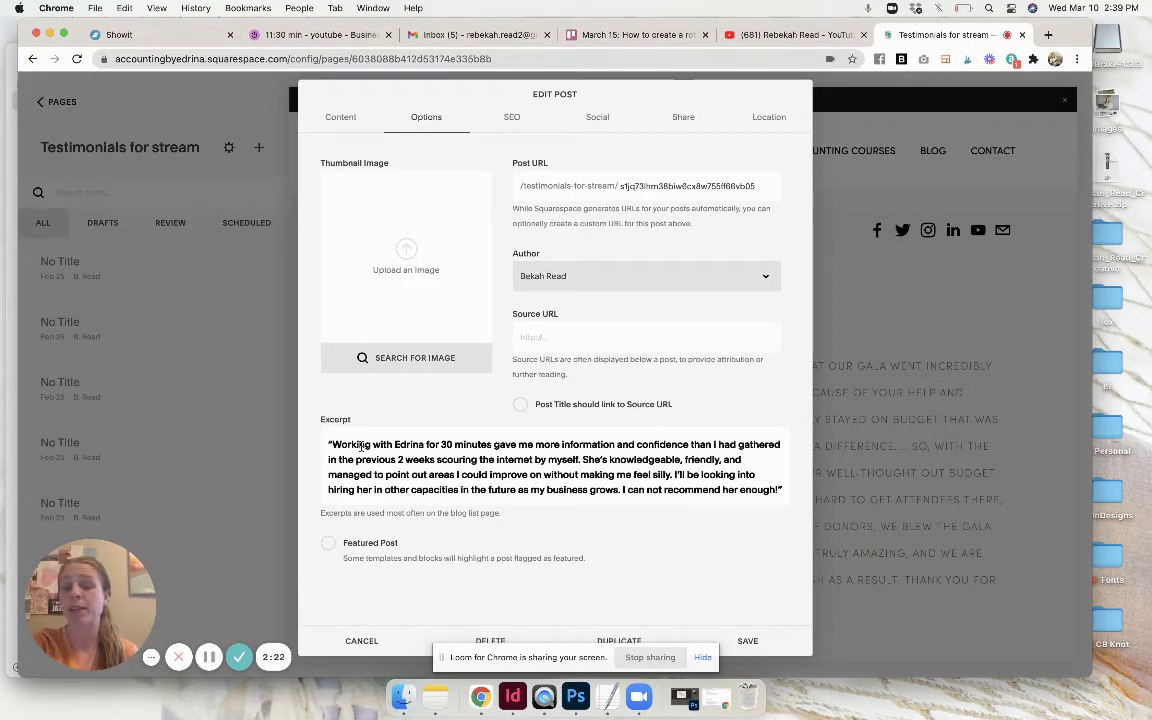
scroll(360, 450, down, 1)
scroll(360, 470, up, 1)
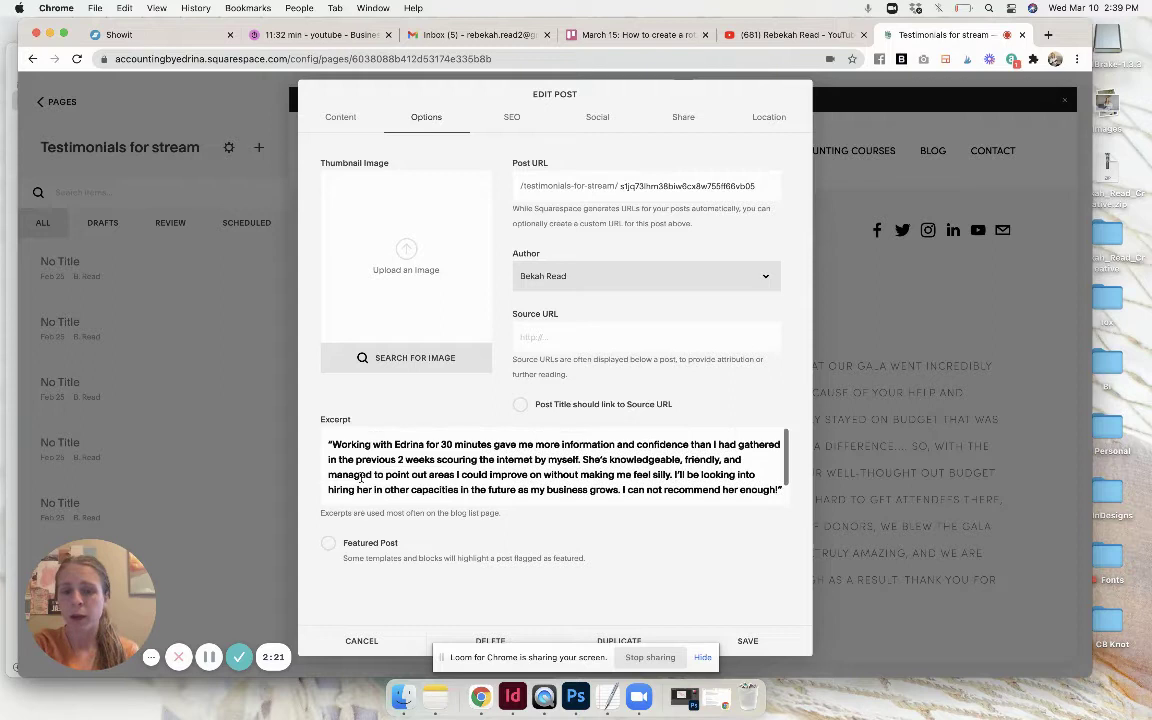
click(359, 478)
key(super+a)
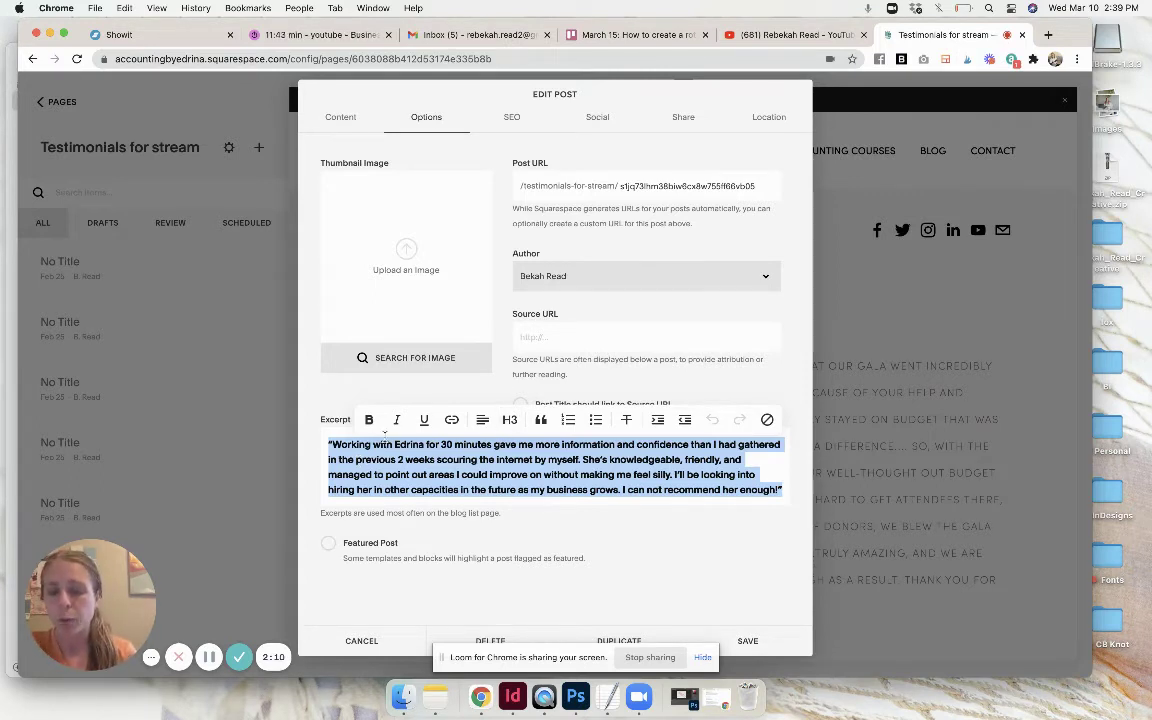
click(510, 421)
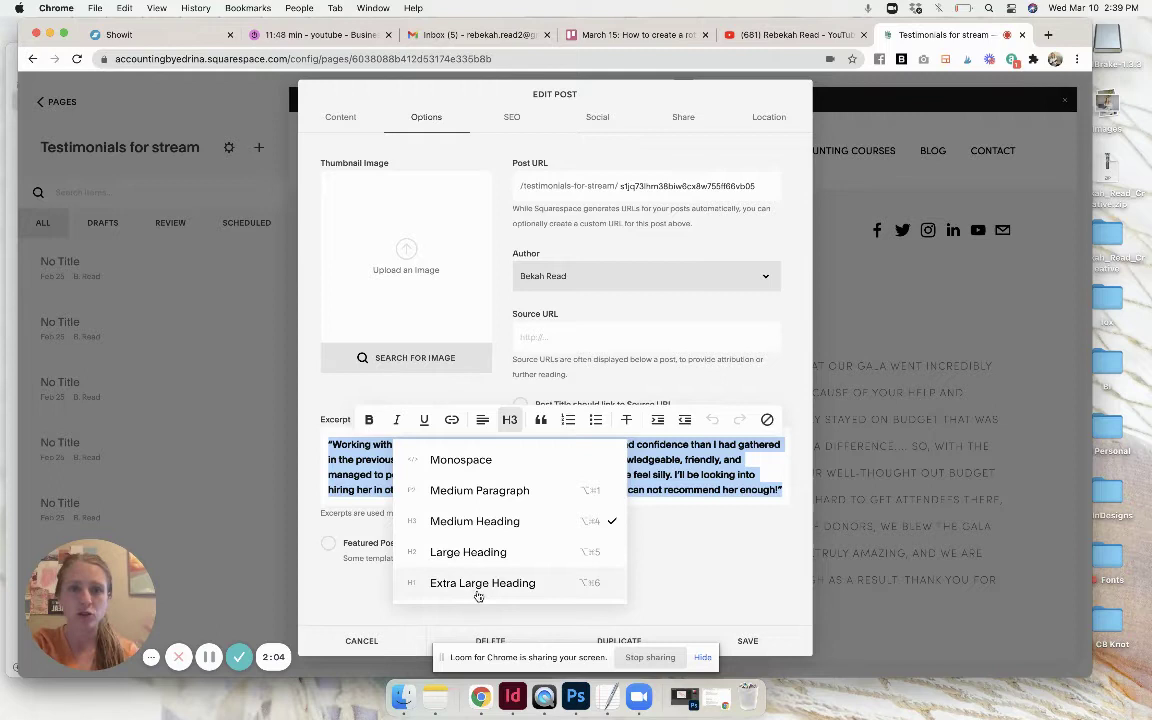
click(357, 475)
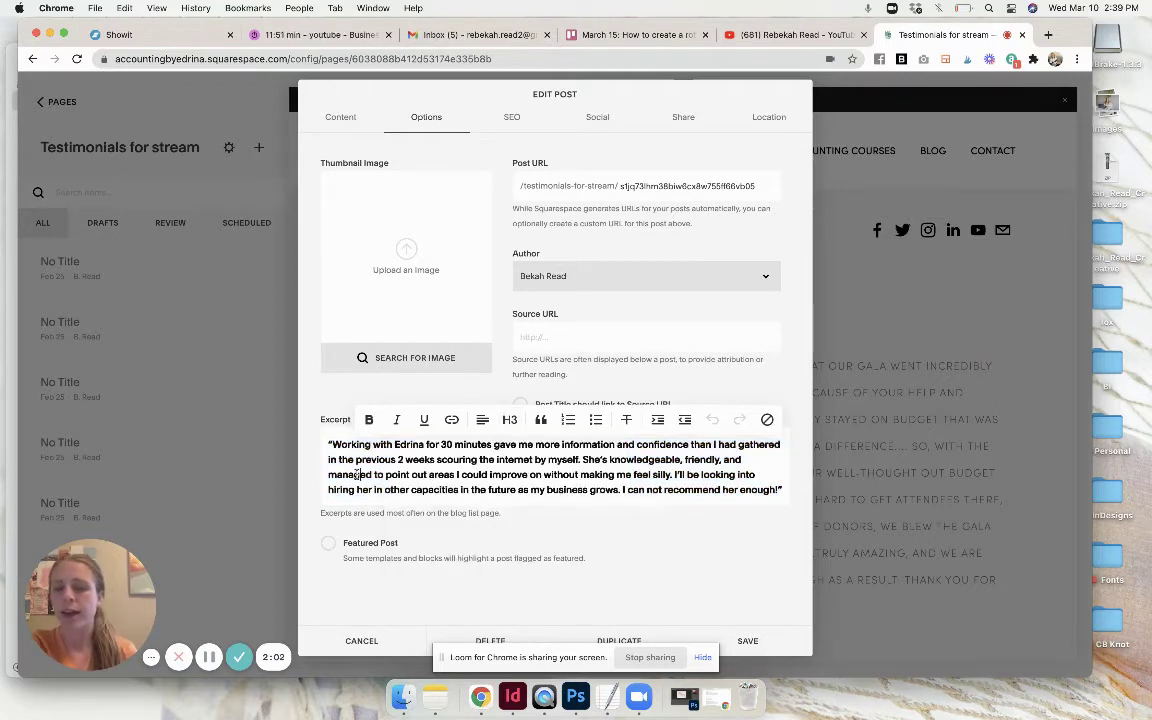
scroll(357, 475, down, 1)
triple_click(327, 489)
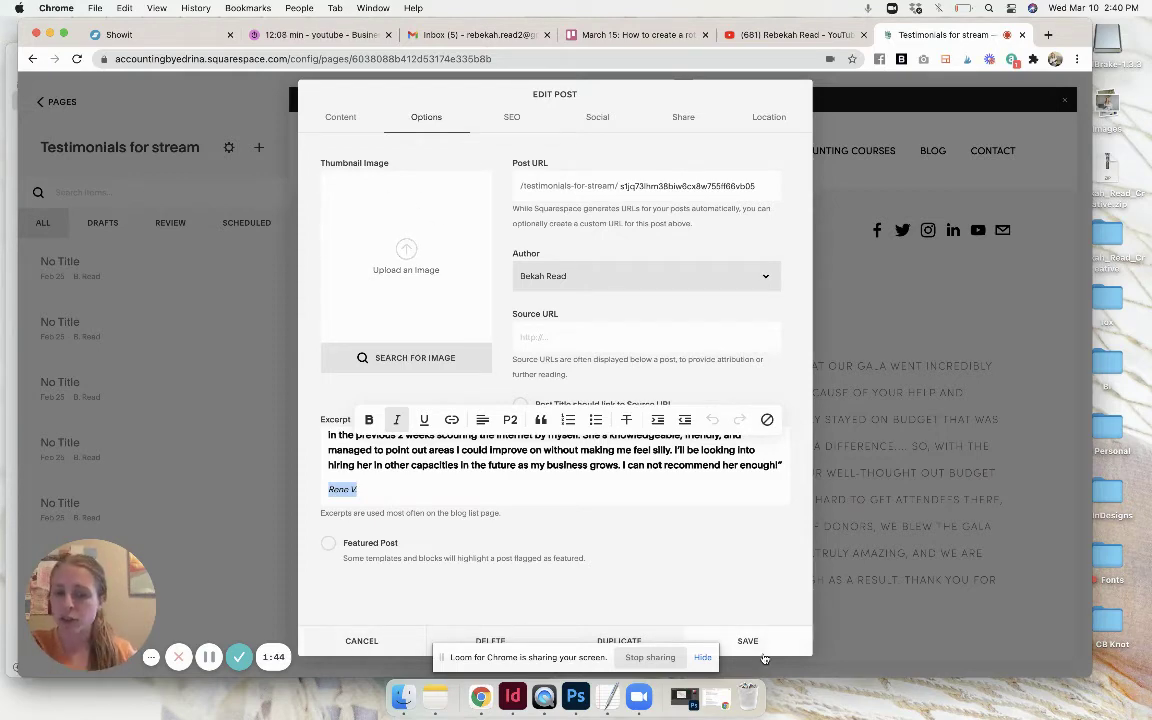
click(383, 643)
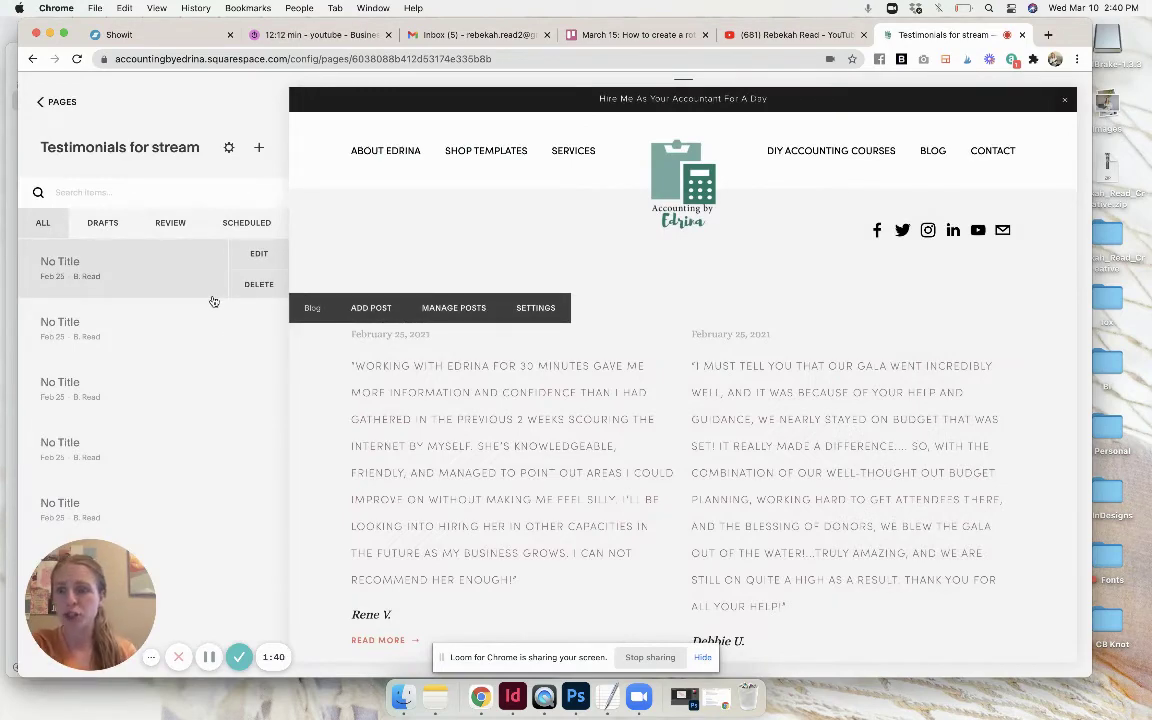
Step: Return to Pages, open Home's Press Quote section and scroll to the Kind words testimonials
scroll(554, 371, down, 5)
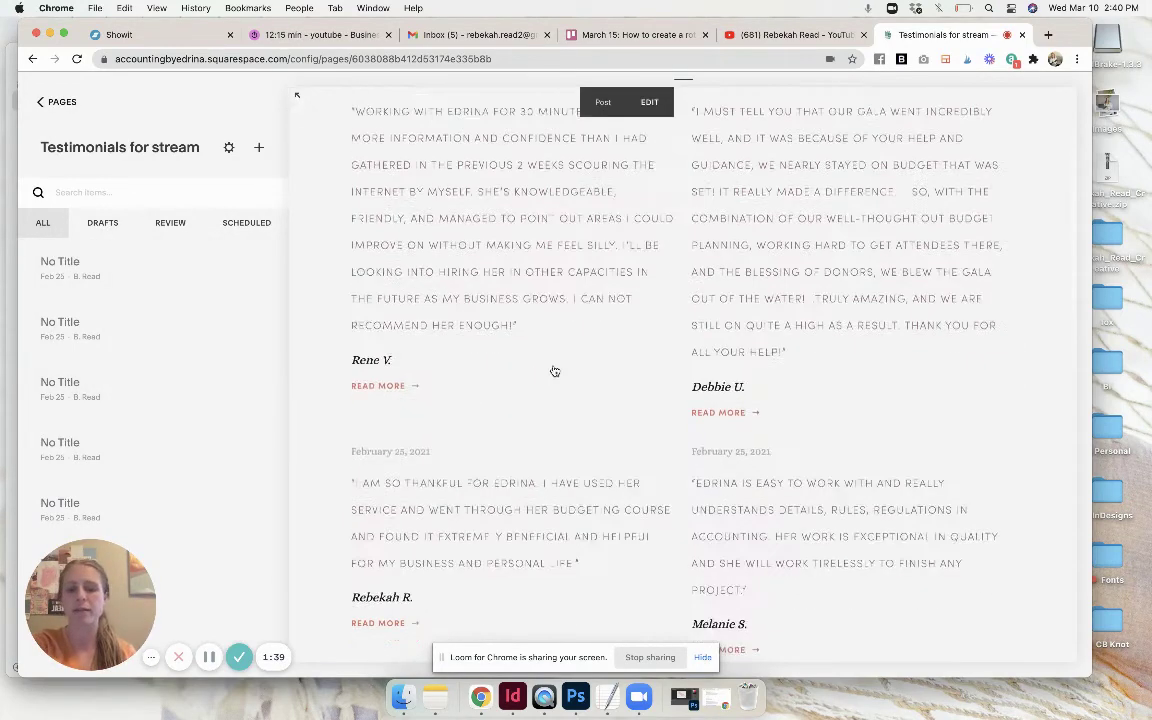
scroll(554, 371, down, 10)
scroll(554, 371, up, 15)
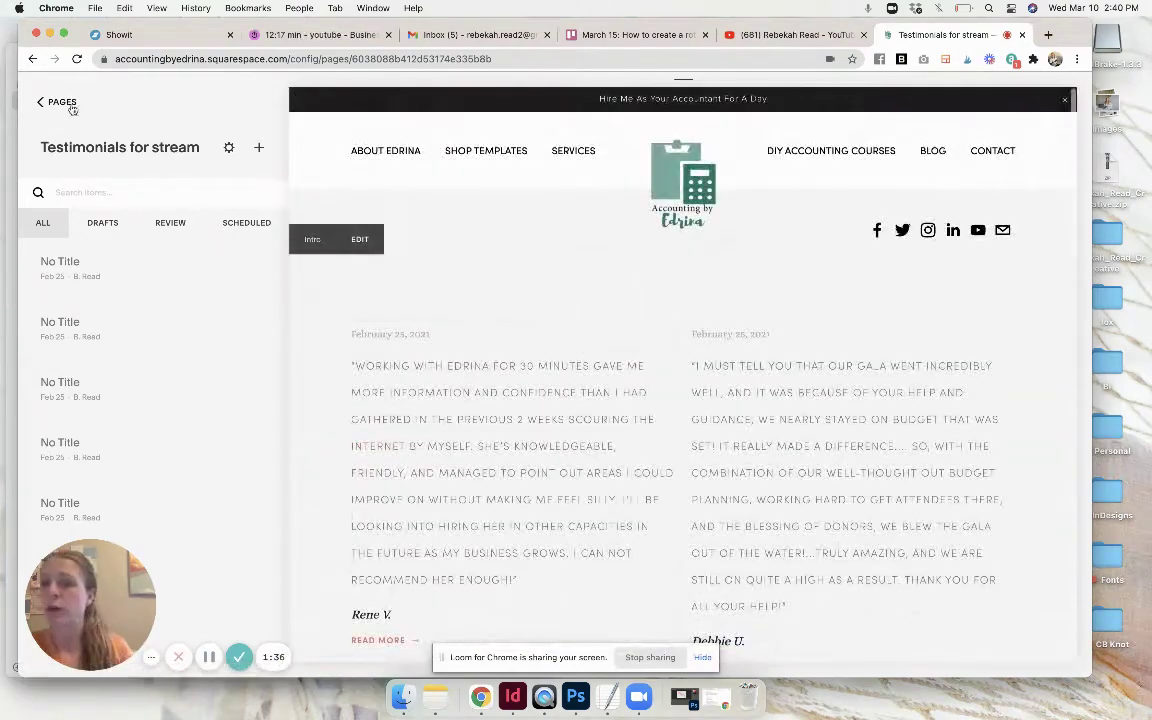
click(62, 104)
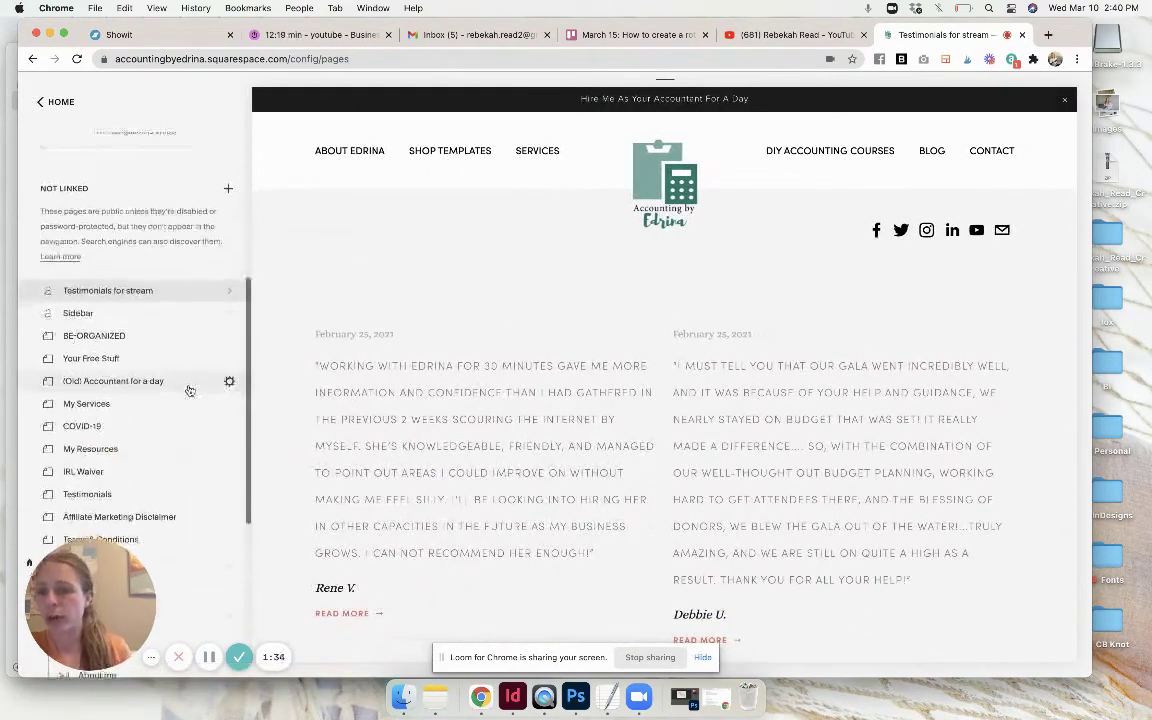
scroll(188, 390, down, 7)
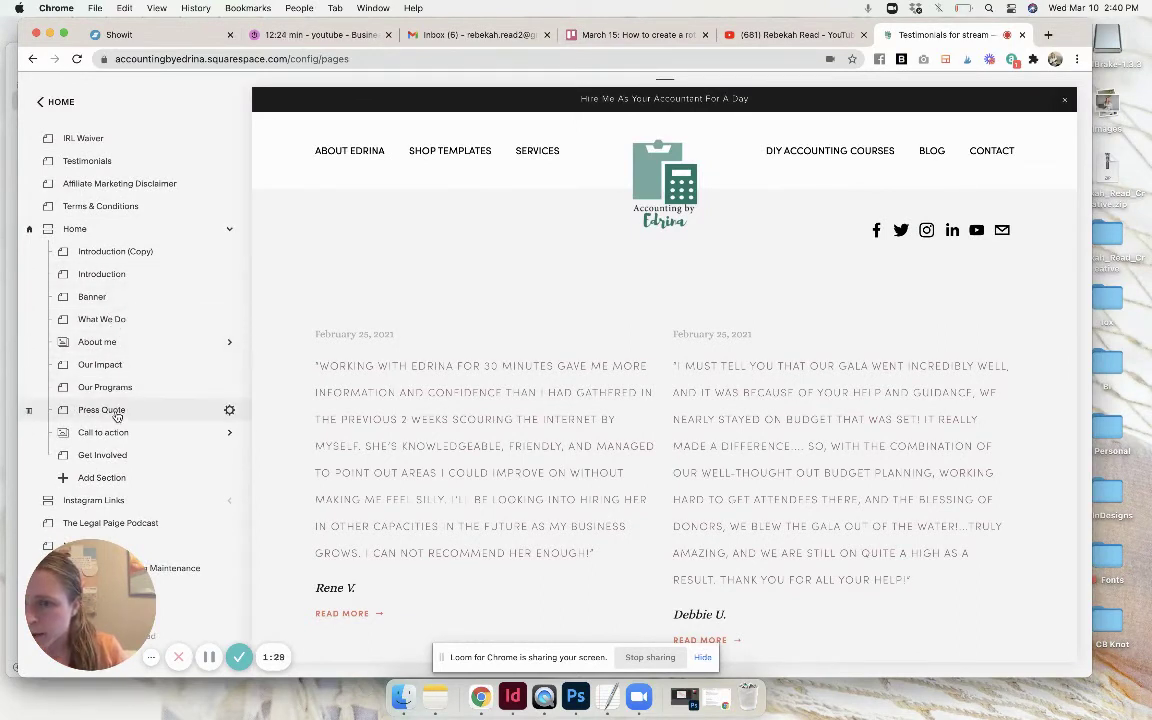
click(116, 415)
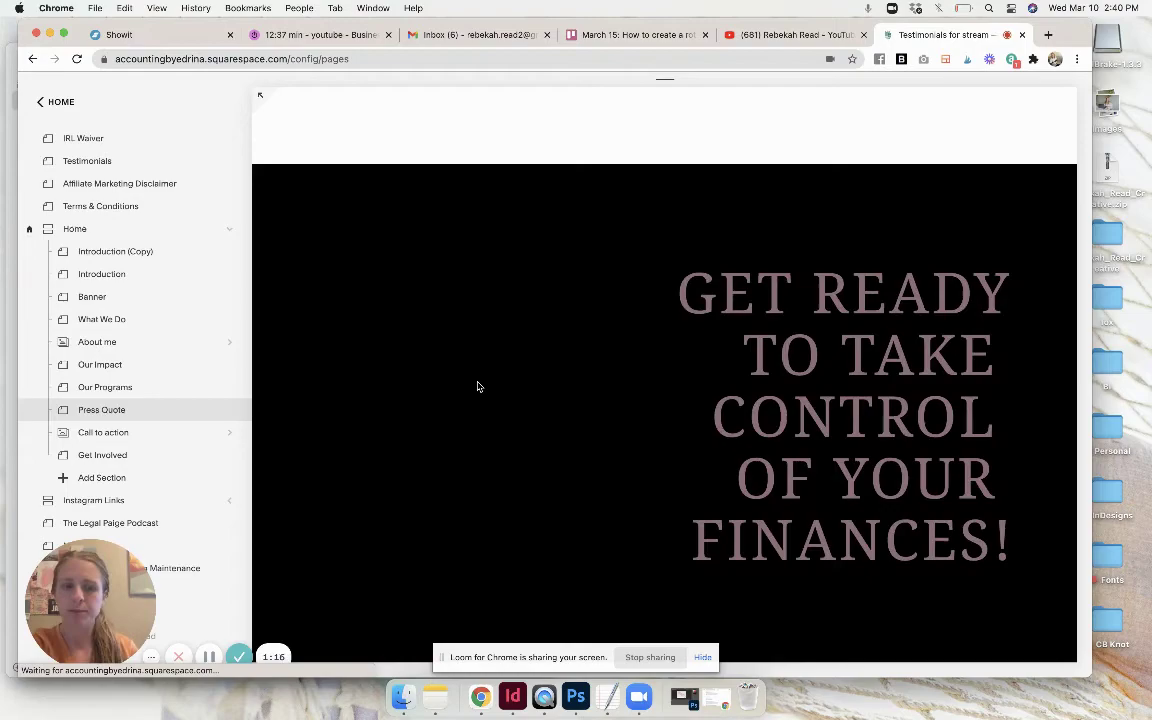
scroll(477, 386, down, 15)
scroll(477, 386, down, 10)
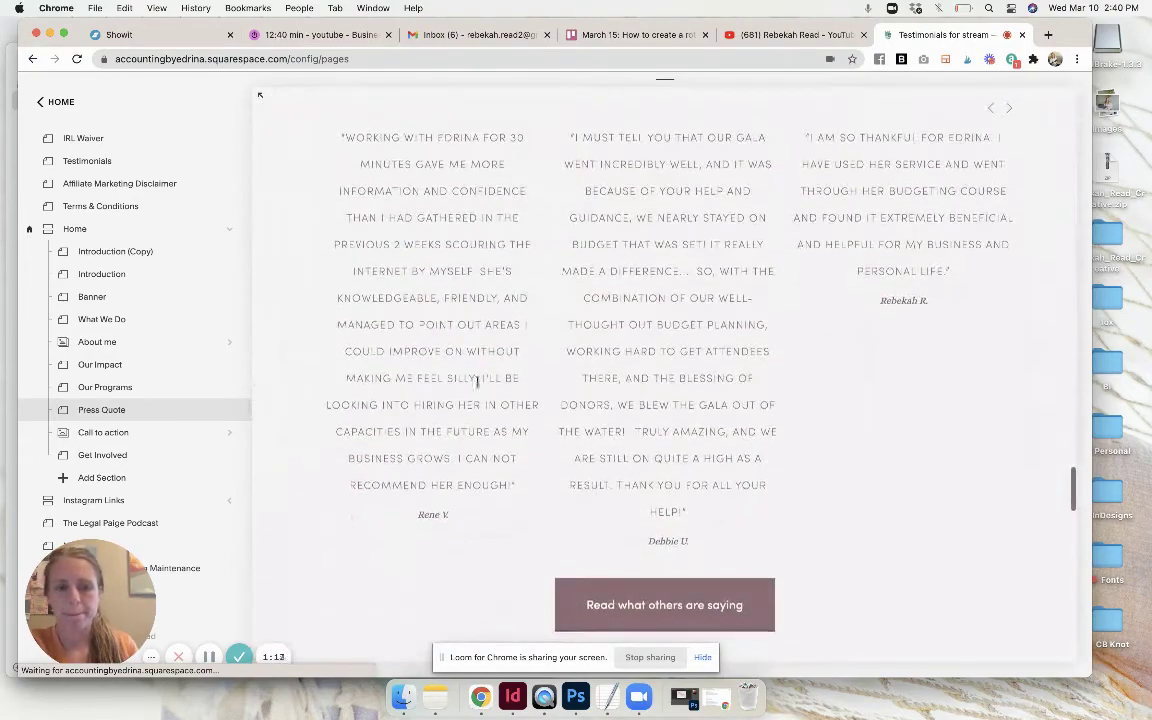
scroll(477, 386, up, 4)
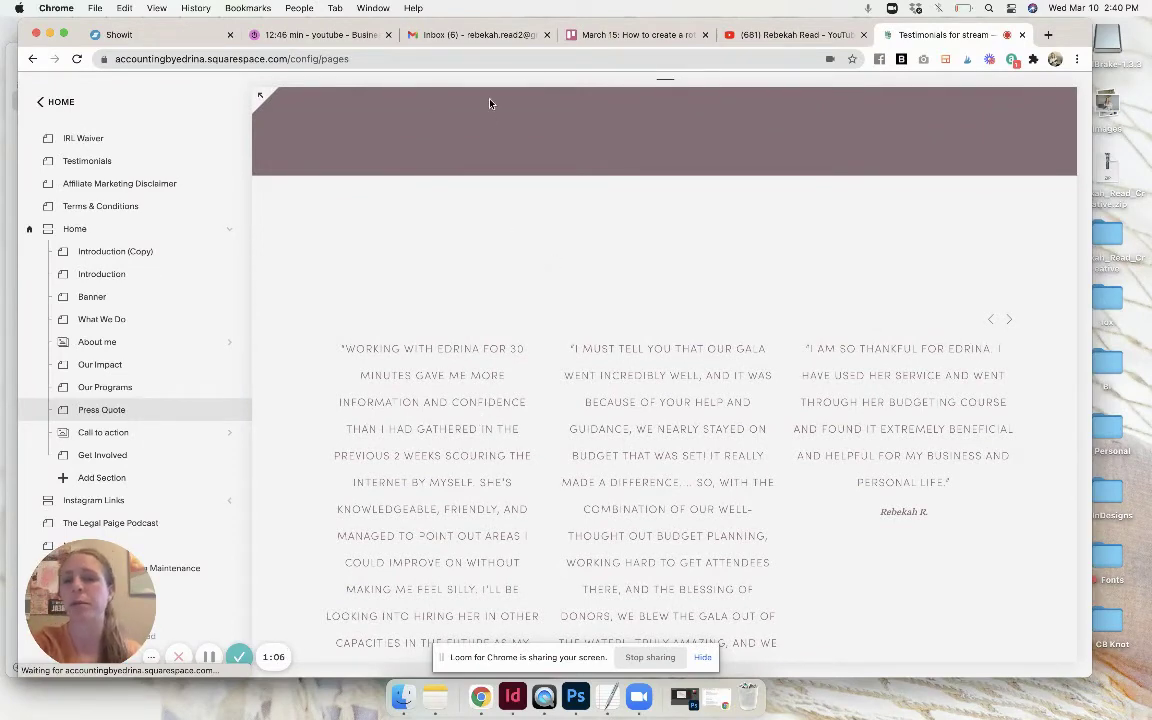
scroll(570, 350, down, 6)
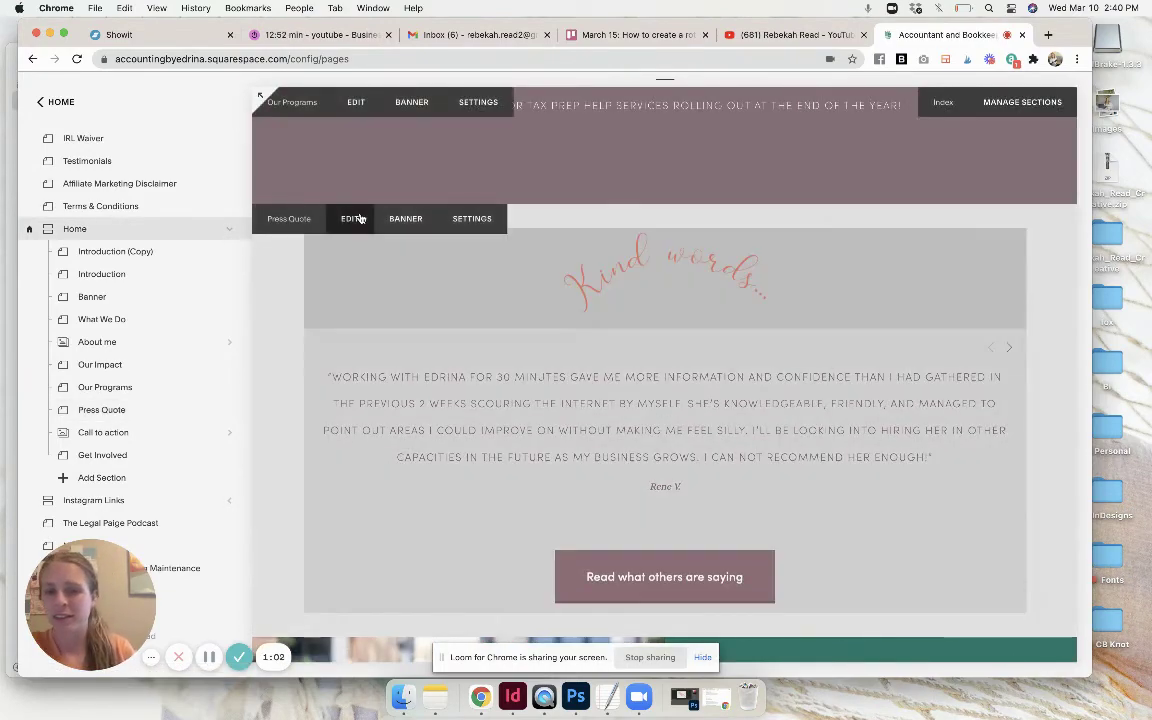
Step: Open the Press Quote summary block settings, review its Design layout, then return to Content
drag(290, 218, 632, 442)
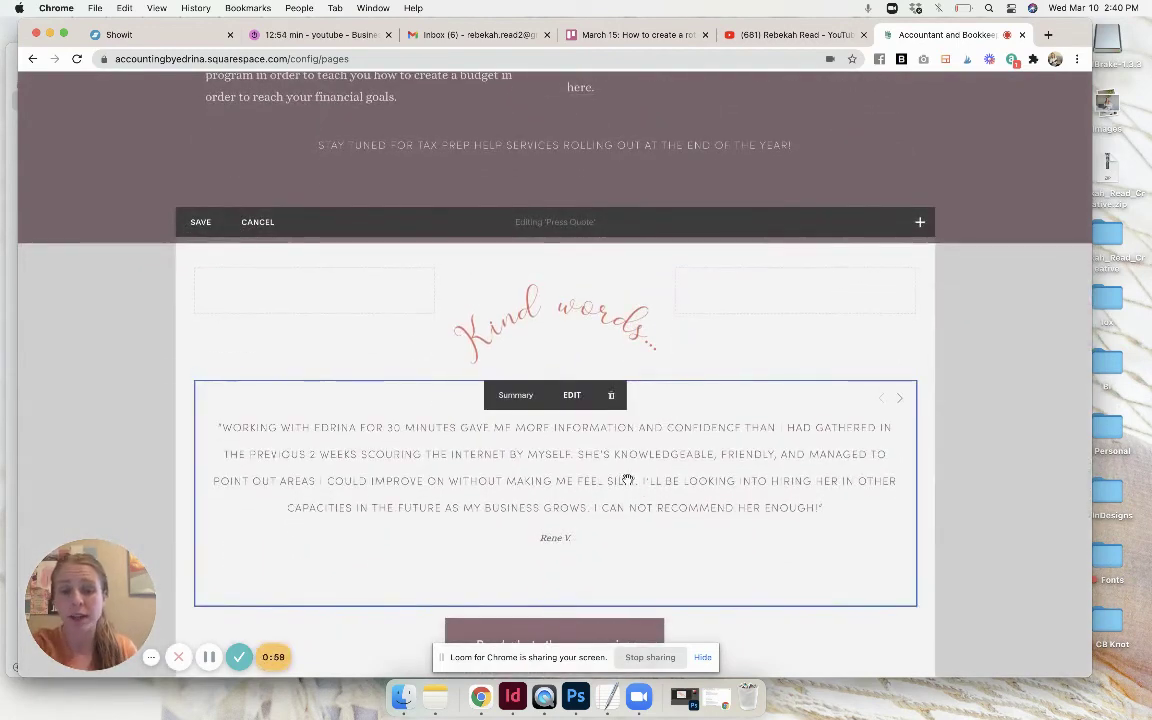
click(571, 395)
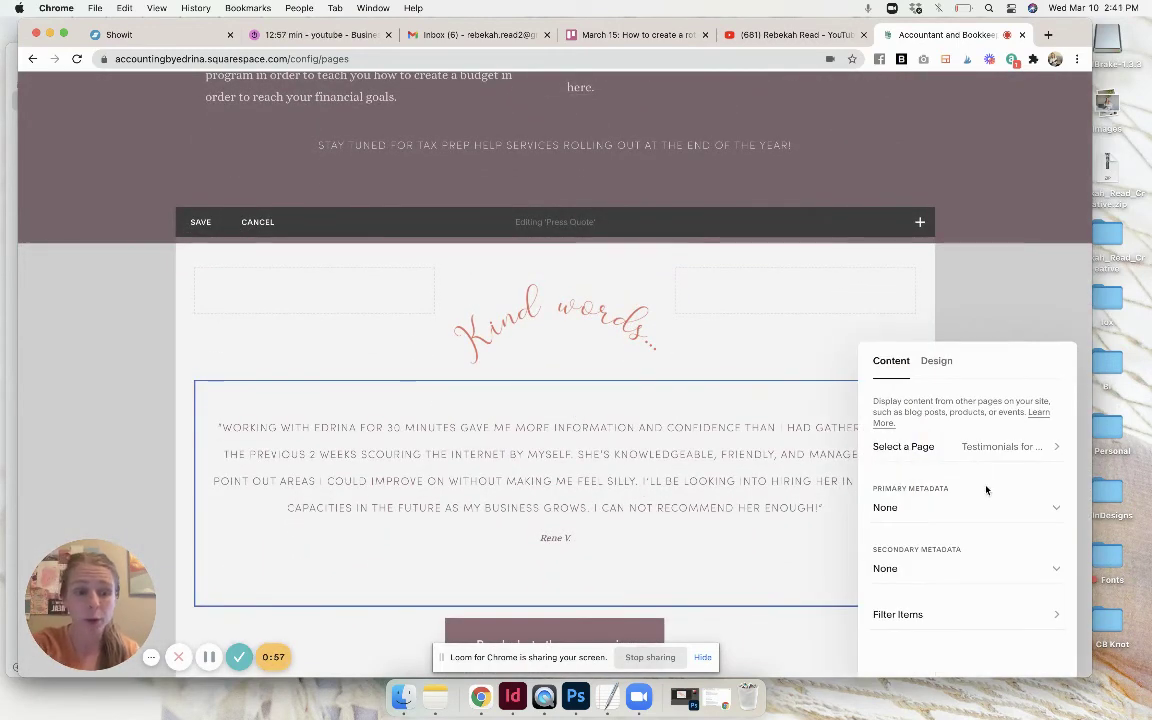
click(938, 362)
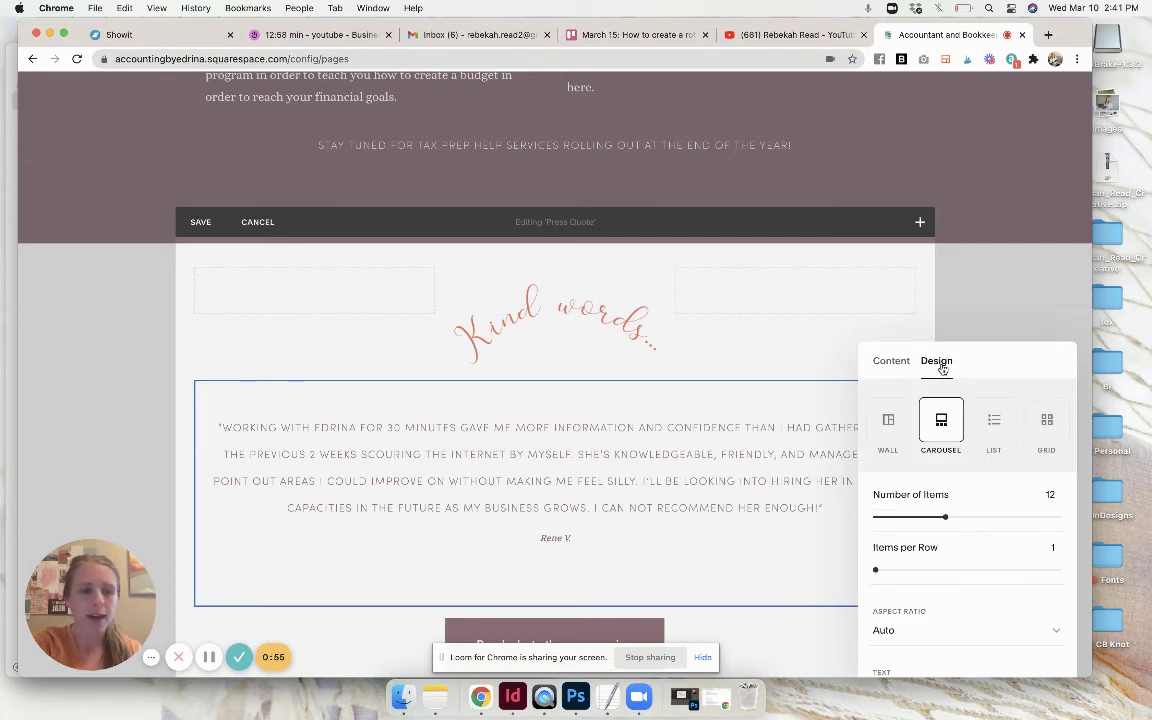
scroll(942, 554, down, 5)
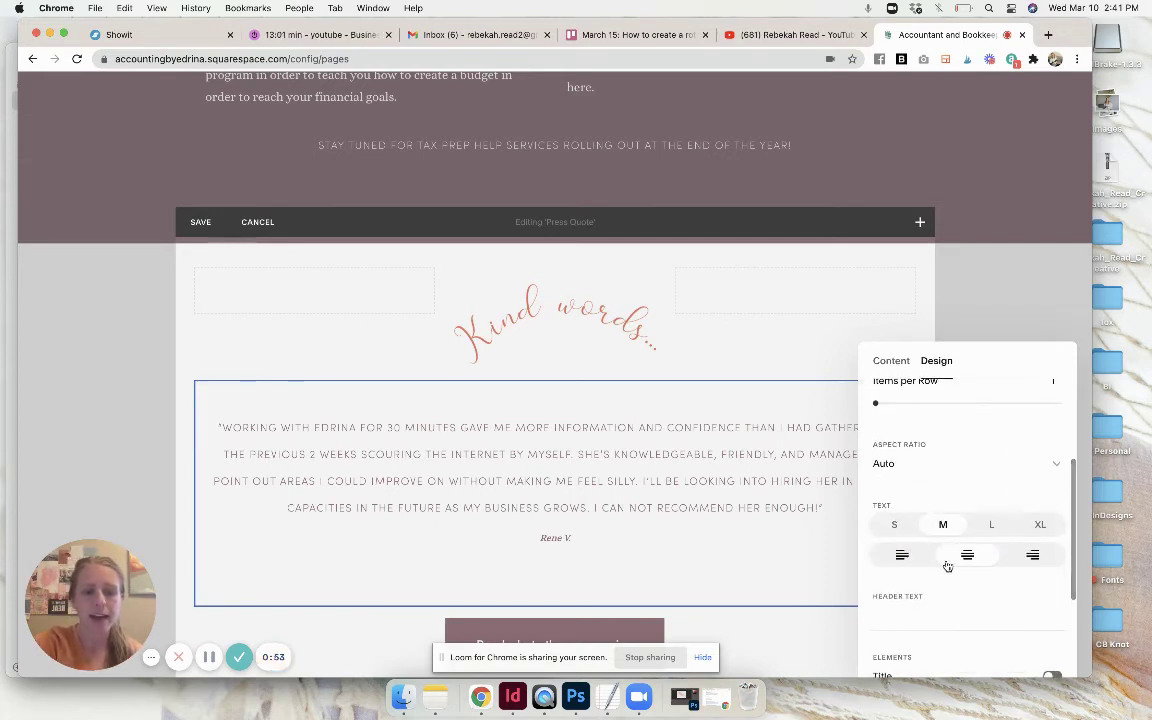
scroll(966, 566, down, 3)
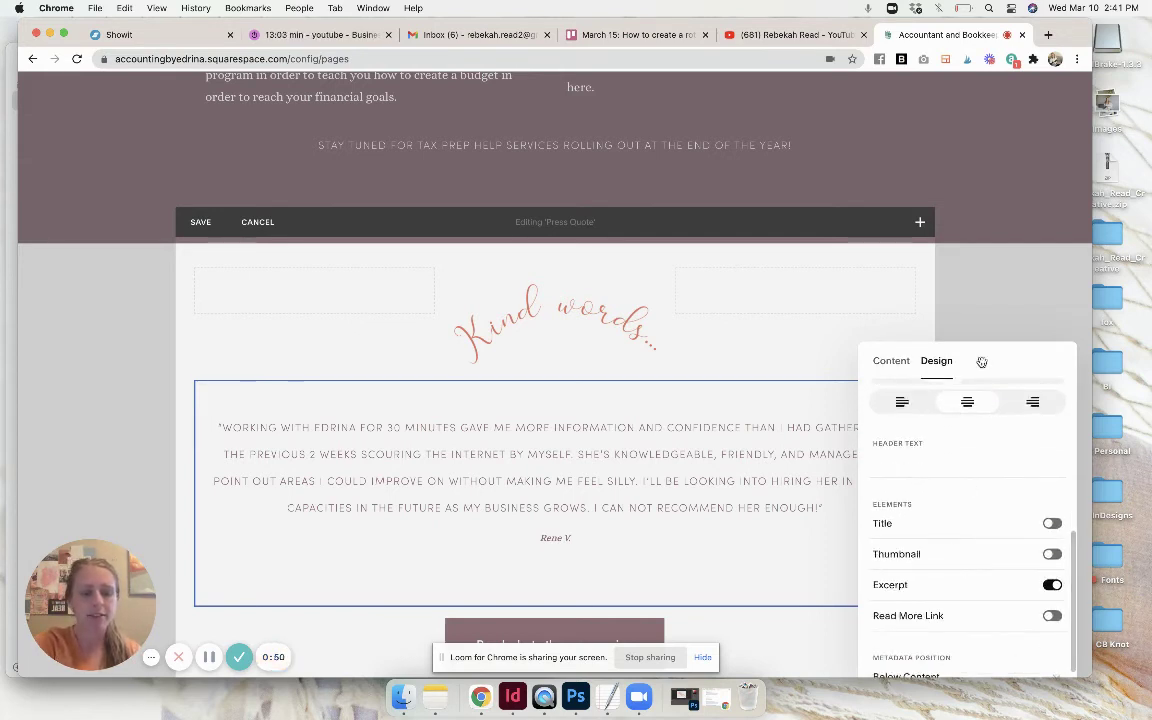
scroll(990, 555, down, 1)
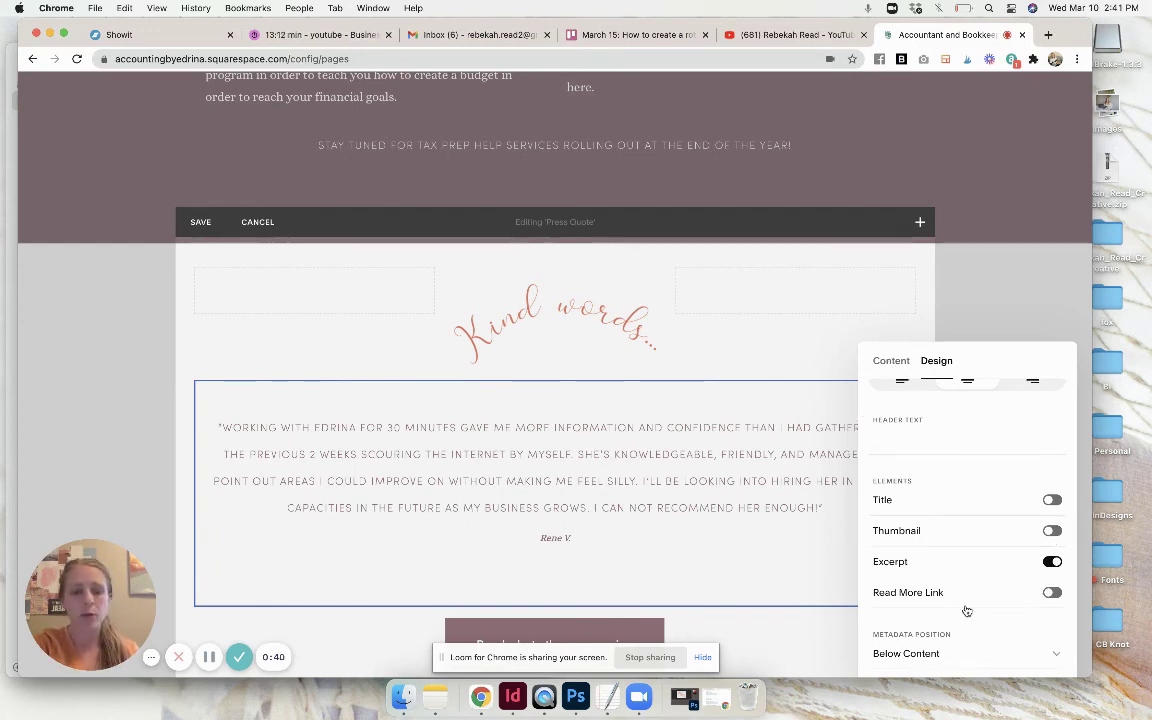
scroll(972, 463, up, 1)
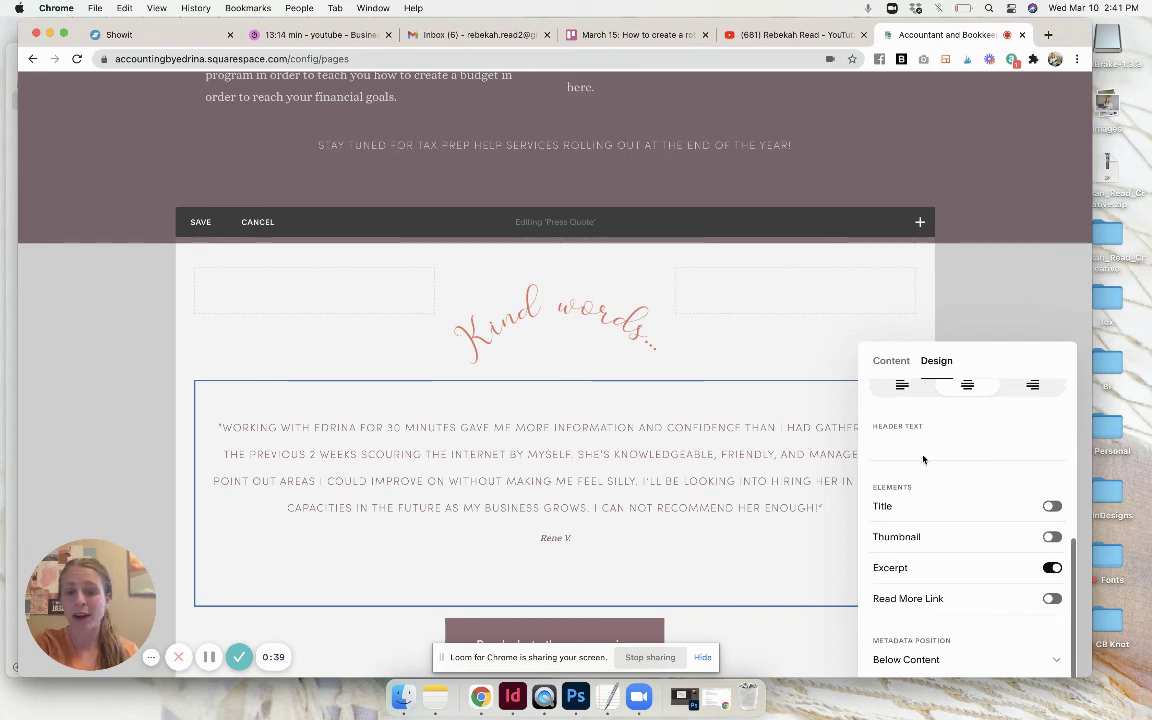
click(890, 361)
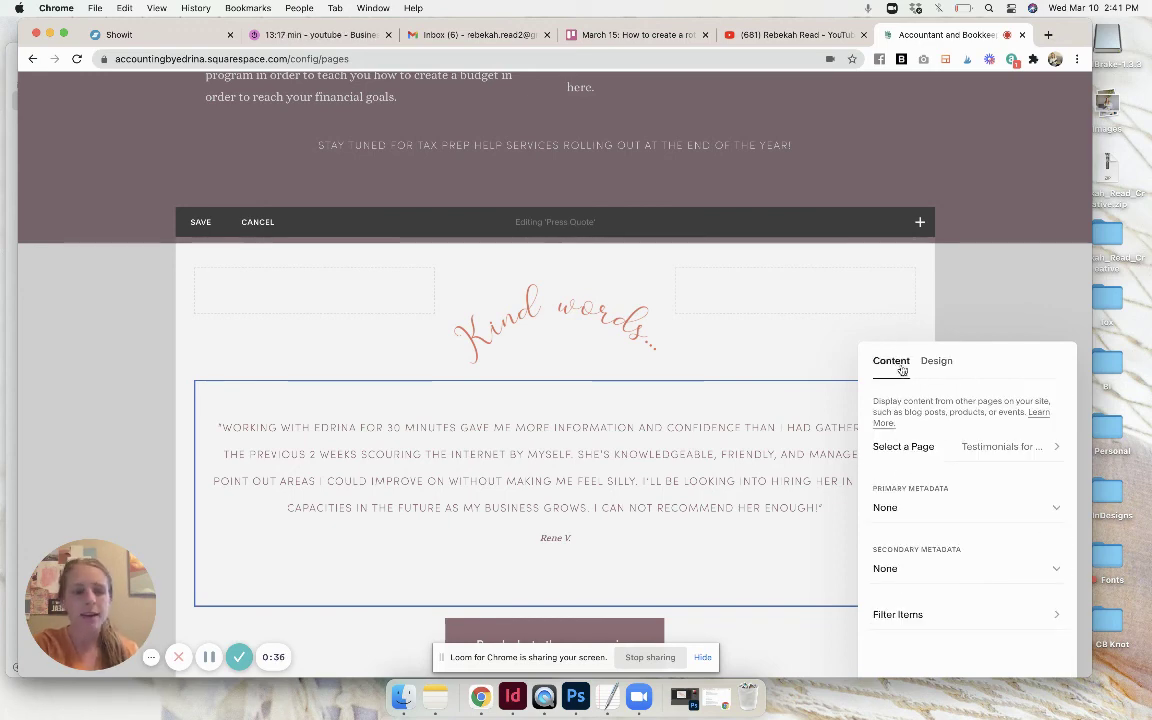
click(917, 449)
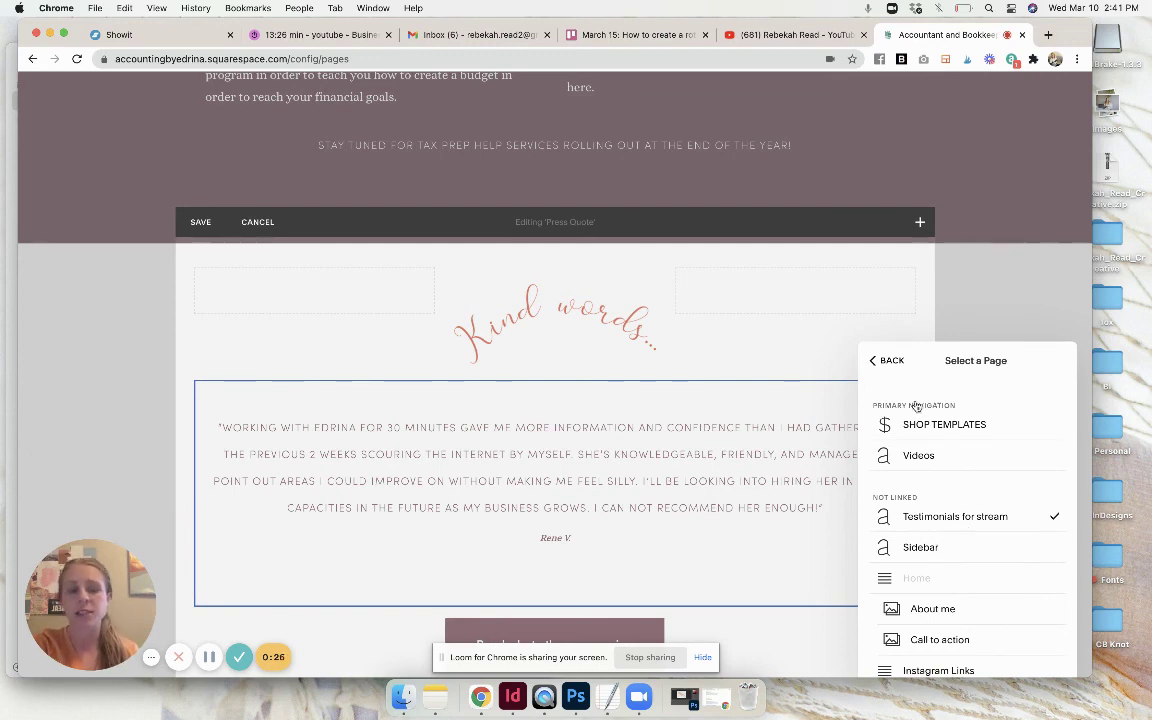
click(892, 360)
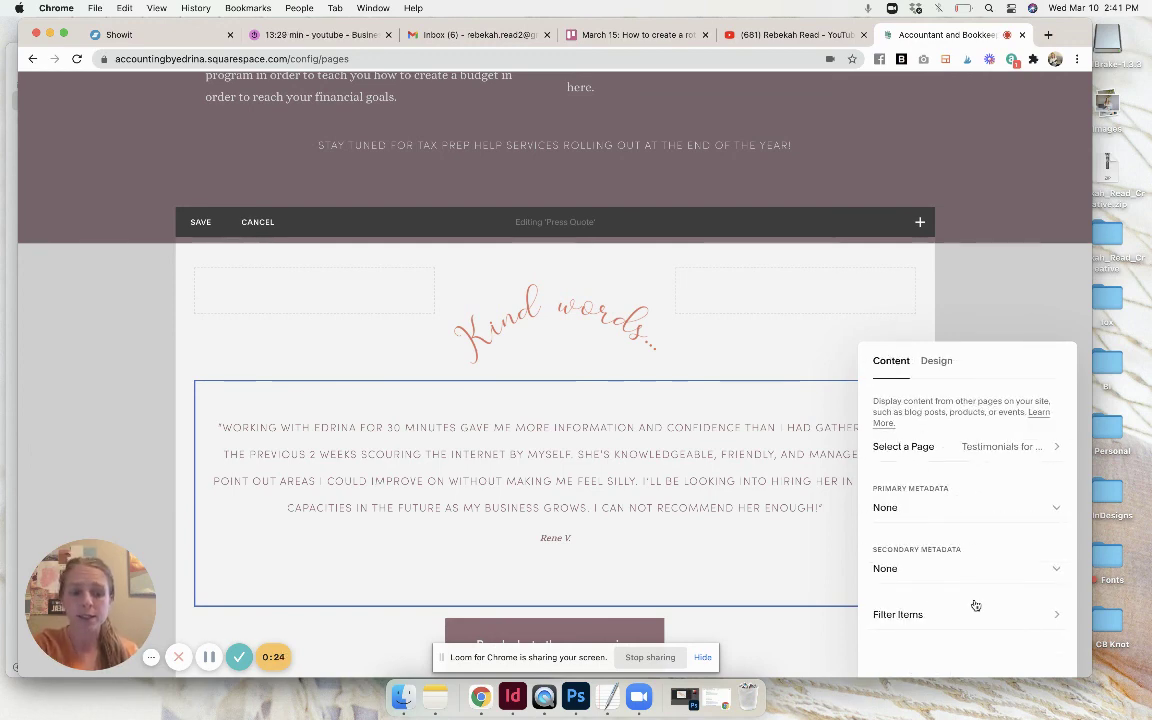